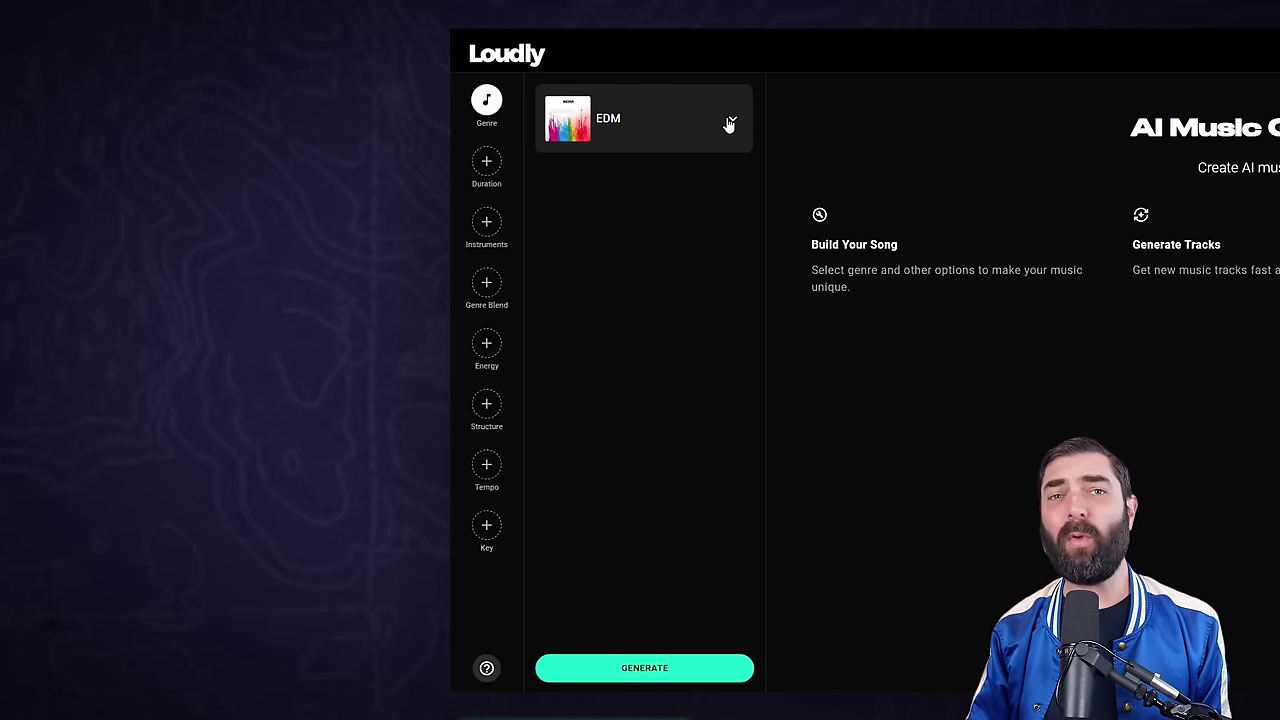
Switch the genre to Ambient Cinematic and generate three tracks.
{"action": "left_click", "coordinate": [730, 122]}
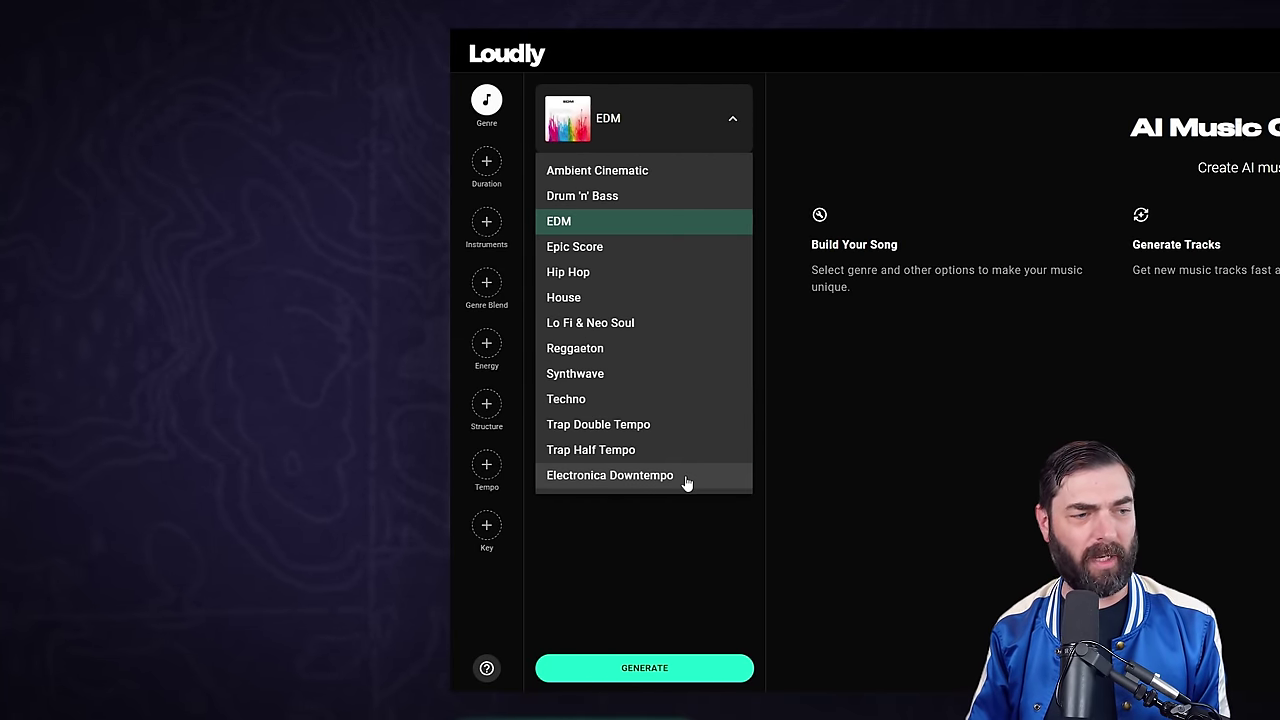
{"action": "left_click", "coordinate": [664, 175]}
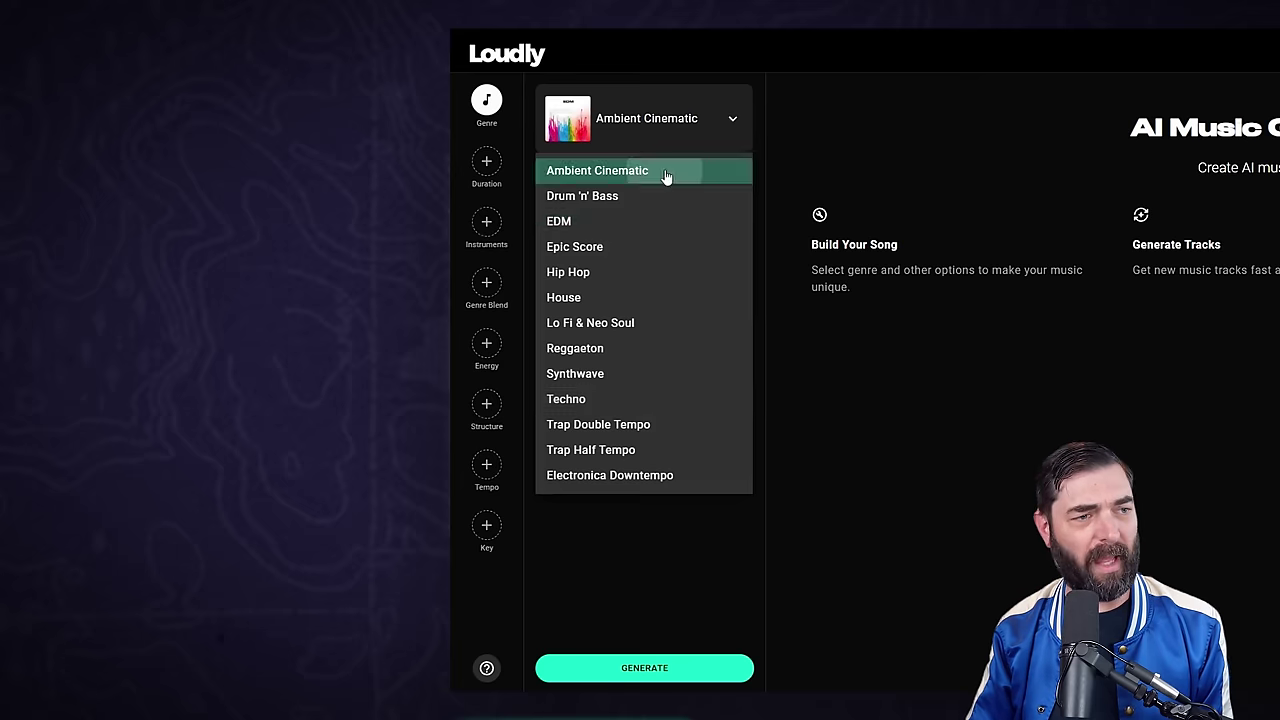
{"action": "left_click", "coordinate": [660, 668]}
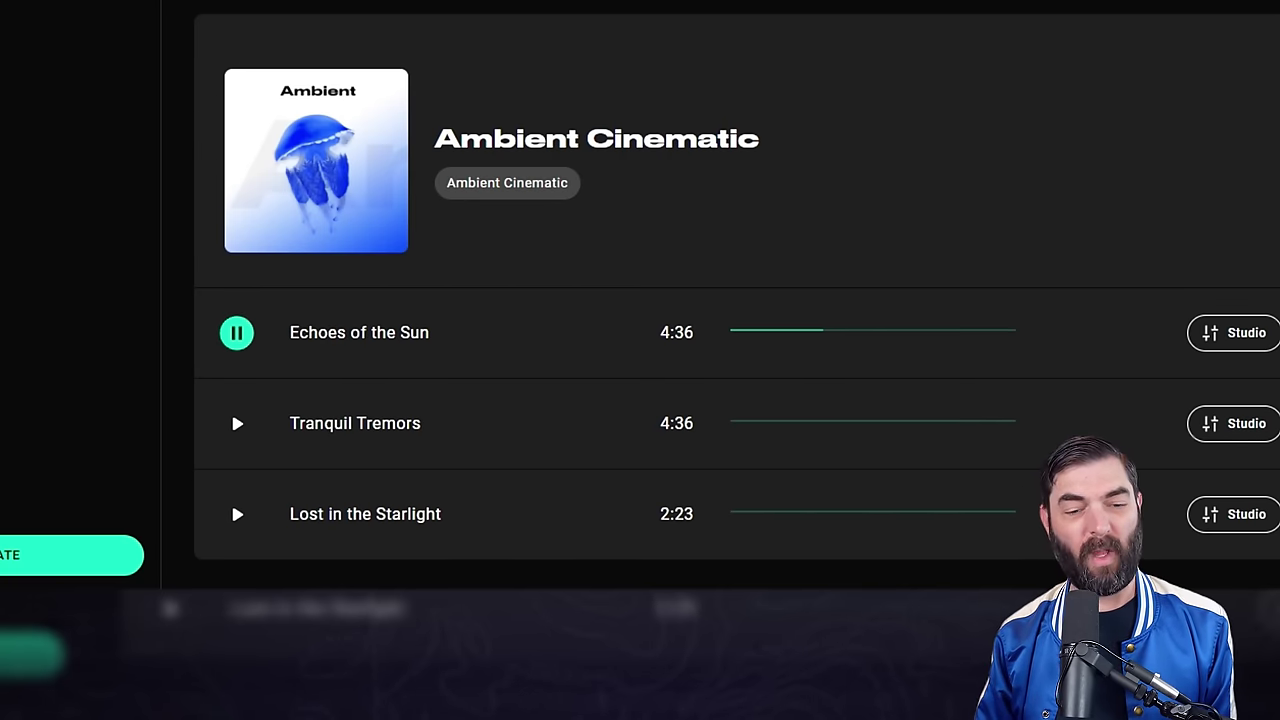
Pause playback of the Echoes of the Sun track.
{"action": "left_click", "coordinate": [234, 330]}
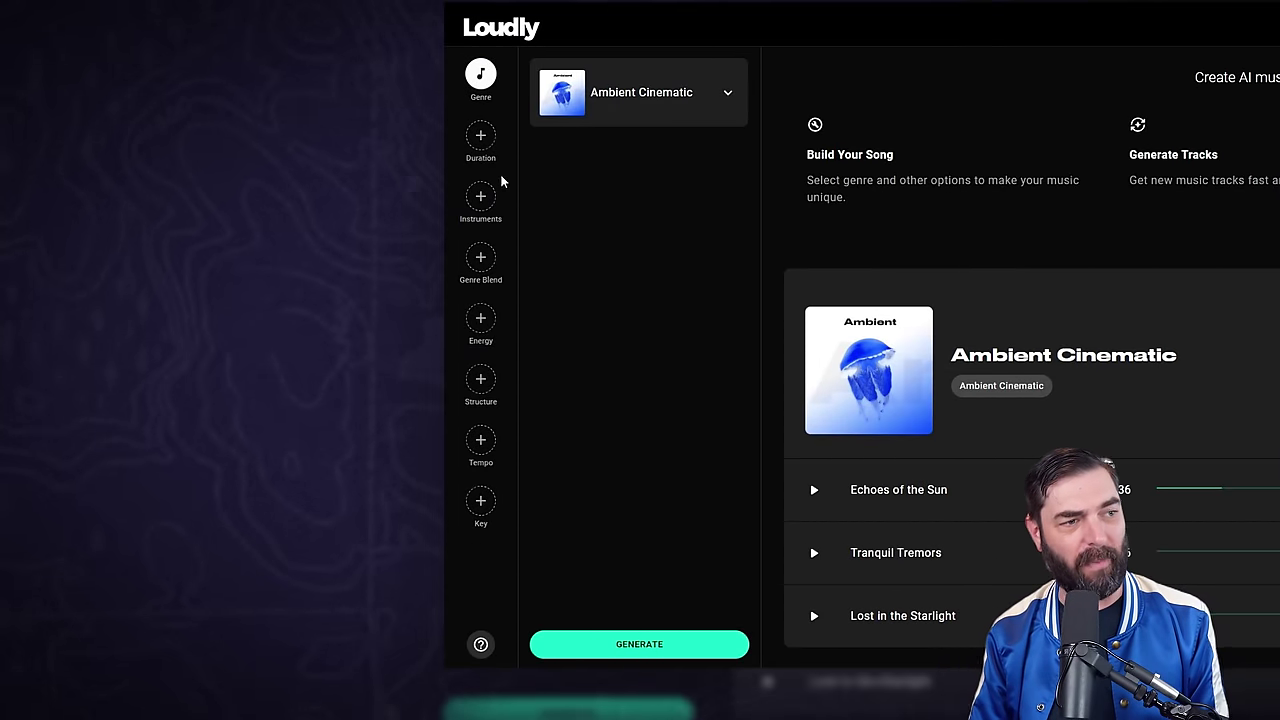
Add Duration, Instruments, Genre Blend, Energy, Structure, Tempo and Key options to the song.
{"action": "left_click", "coordinate": [480, 137]}
{"action": "left_click", "coordinate": [480, 196]}
{"action": "left_click", "coordinate": [480, 257]}
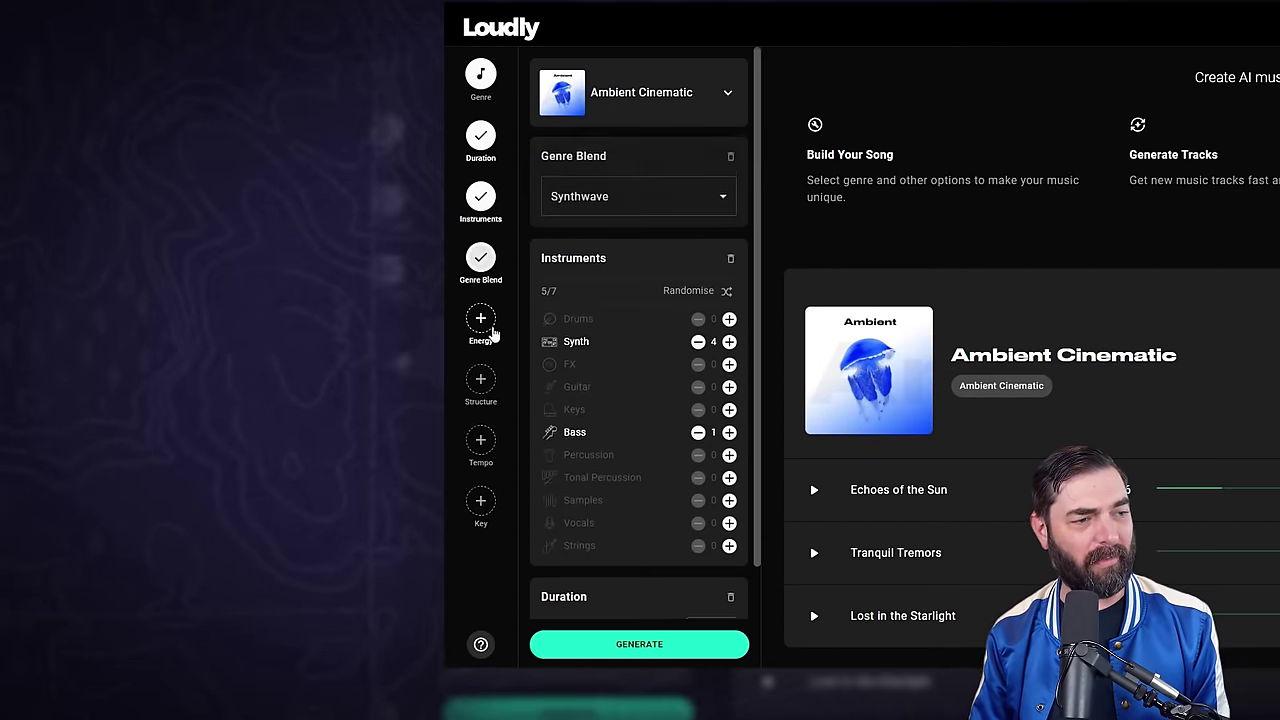
{"action": "left_click", "coordinate": [480, 318]}
{"action": "left_click", "coordinate": [480, 379]}
{"action": "left_click", "coordinate": [480, 440]}
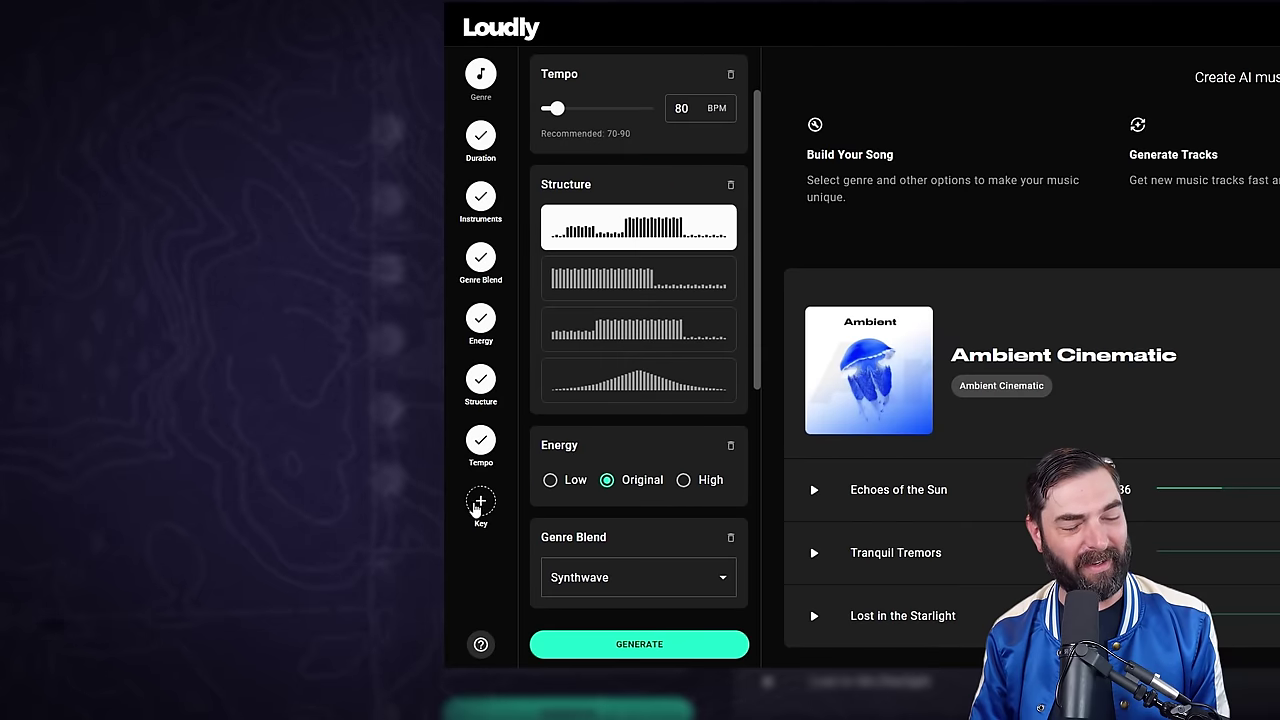
{"action": "left_click", "coordinate": [480, 501]}
{"action": "scroll", "coordinate": [610, 508], "scroll_direction": "up", "scroll_amount": 2}
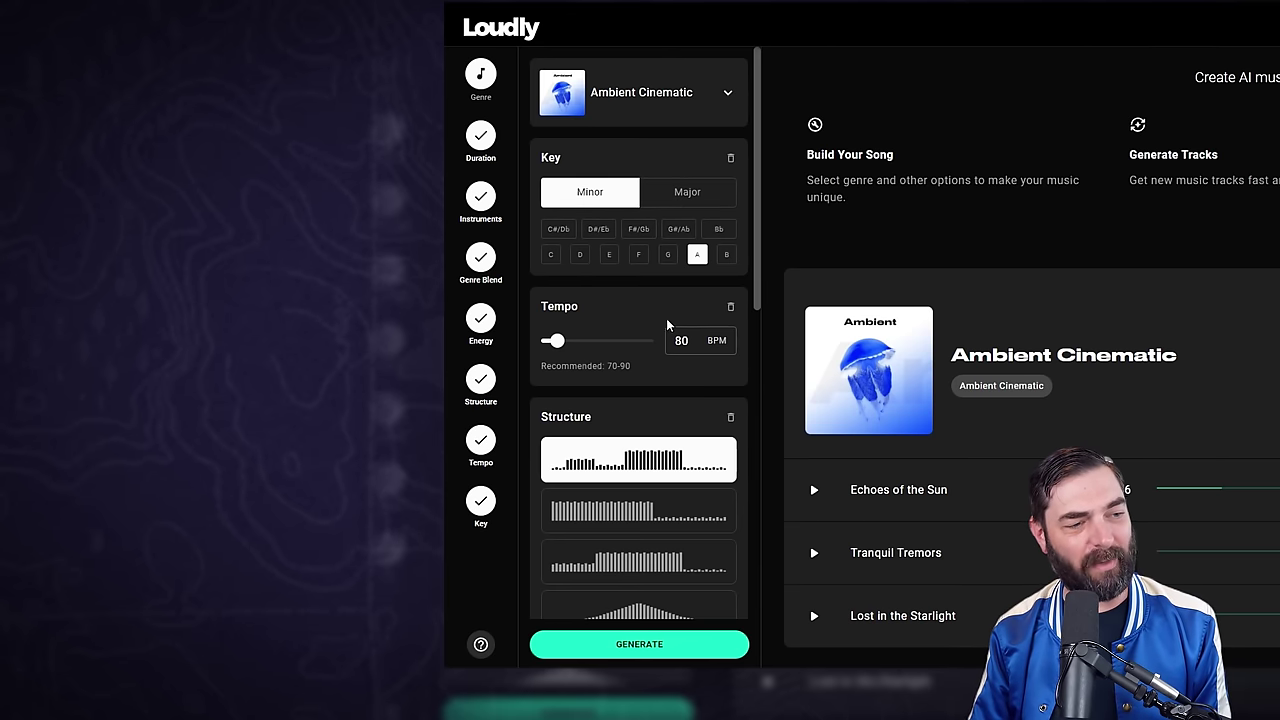
{"action": "scroll", "coordinate": [543, 268], "scroll_direction": "down", "scroll_amount": 2}
{"action": "scroll", "coordinate": [595, 230], "scroll_direction": "down", "scroll_amount": 1}
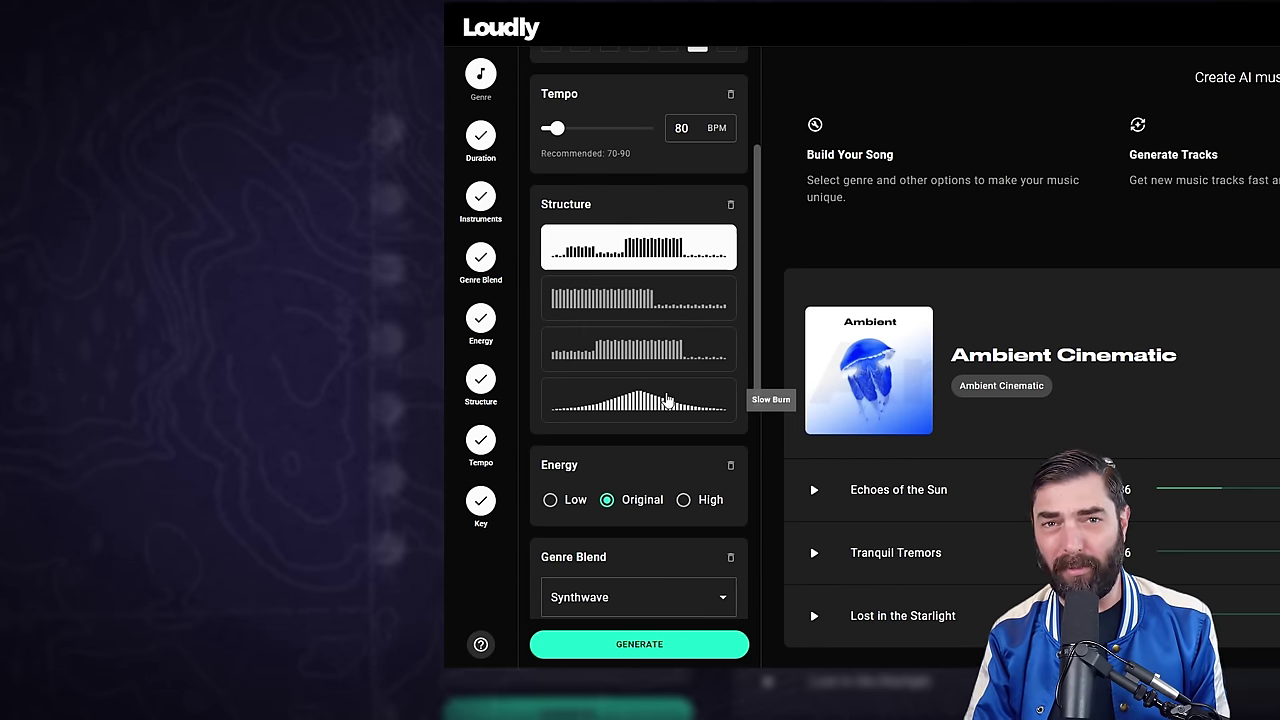
Keep the Synthwave genre blend and set the song duration to 01:57.
{"action": "scroll", "coordinate": [600, 385], "scroll_direction": "down", "scroll_amount": 2}
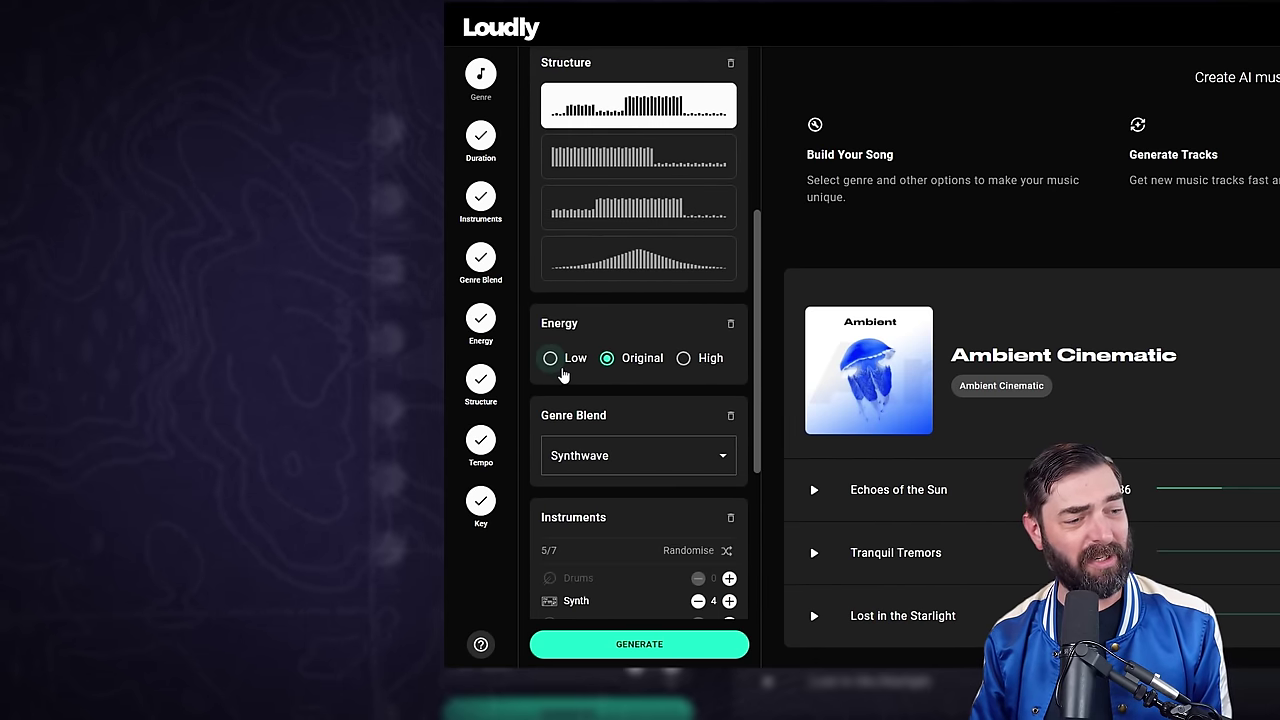
{"action": "scroll", "coordinate": [683, 368], "scroll_direction": "down", "scroll_amount": 2}
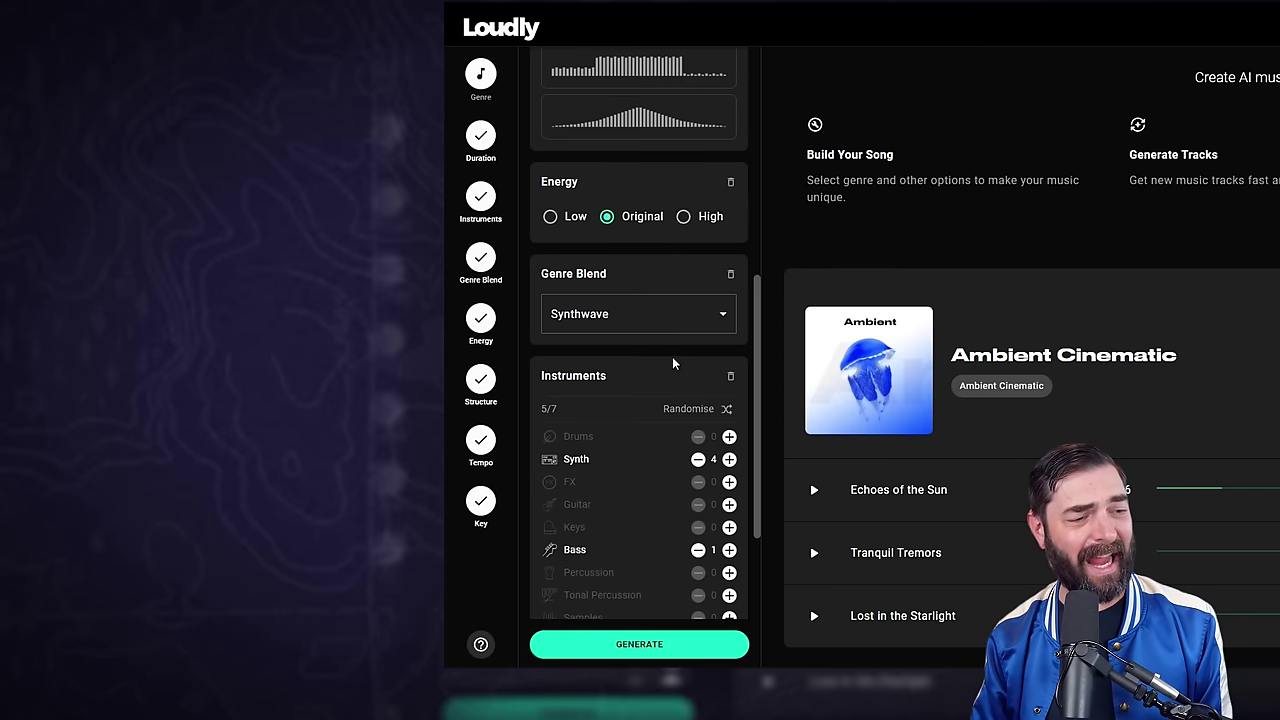
{"action": "left_click", "coordinate": [700, 318]}
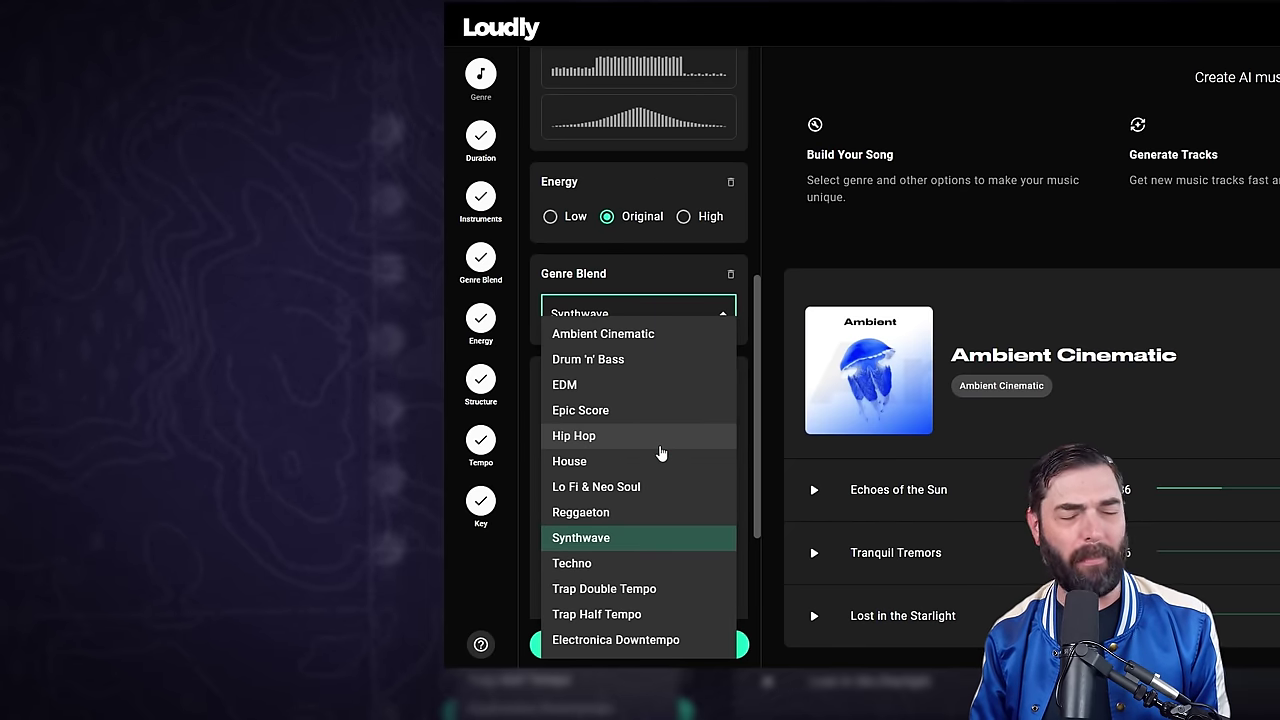
{"action": "scroll", "coordinate": [690, 280], "scroll_direction": "down", "scroll_amount": 2}
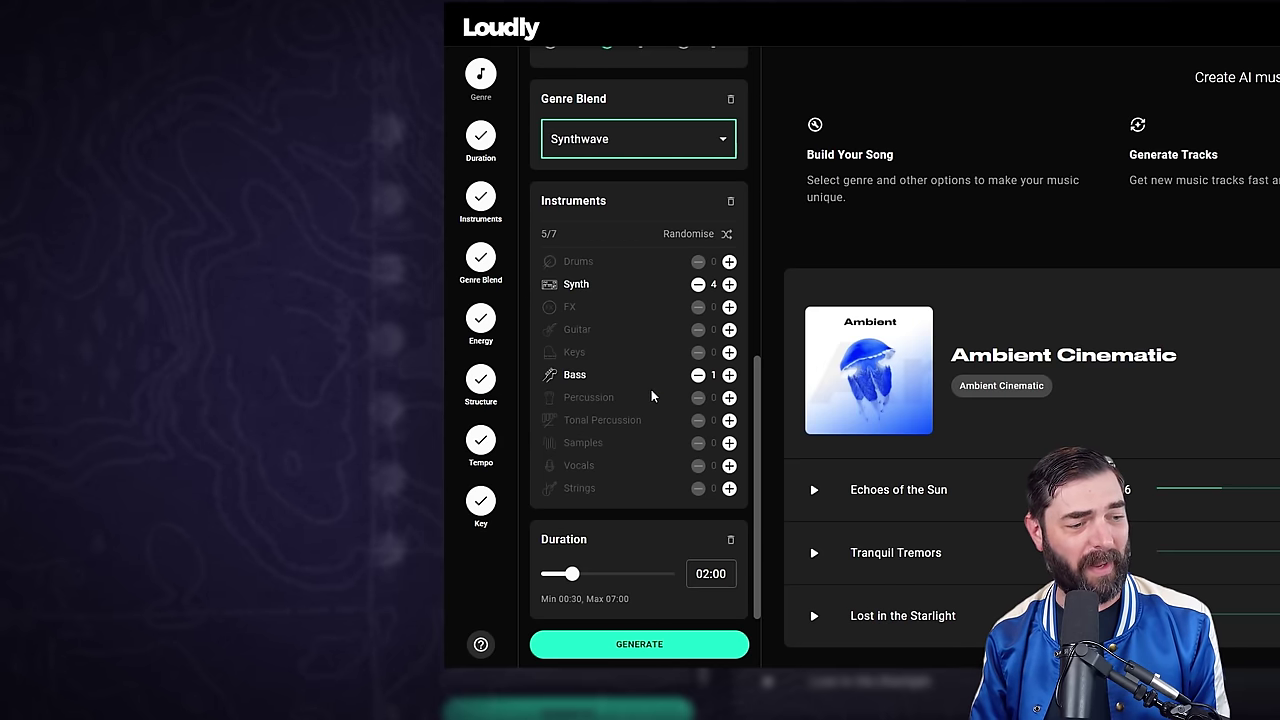
{"action": "left_click_drag", "start_coordinate": [572, 577], "coordinate": [682, 588]}
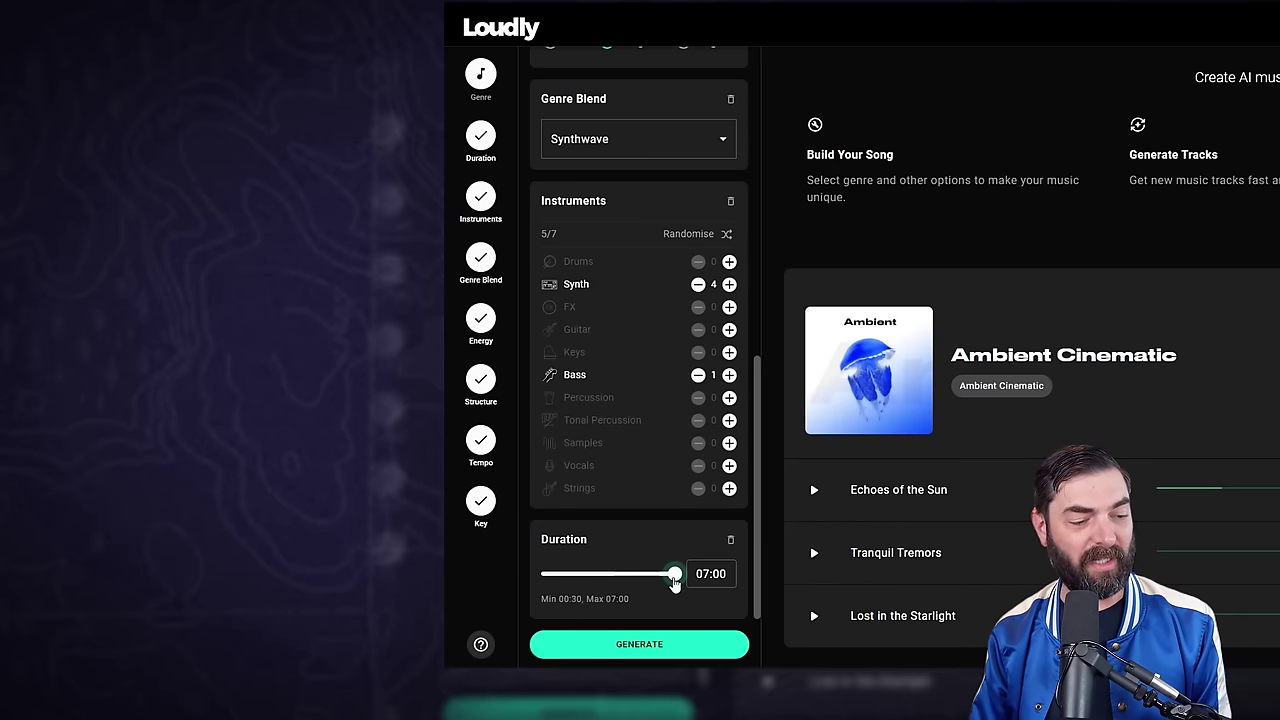
{"action": "left_click_drag", "start_coordinate": [675, 577], "coordinate": [572, 577]}
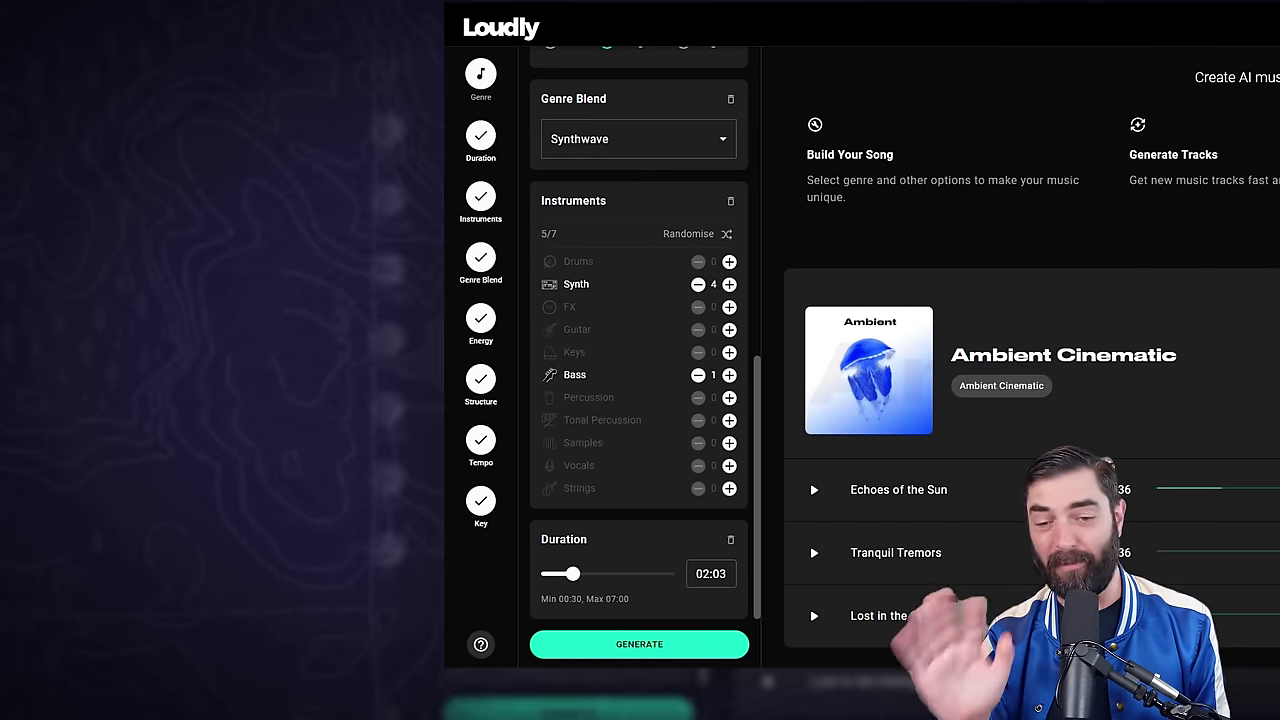
{"action": "mouse_move", "coordinate": [573, 578]}
{"action": "left_mouse_down"}
{"action": "mouse_move", "coordinate": [547, 585]}
{"action": "mouse_move", "coordinate": [674, 578]}
{"action": "mouse_move", "coordinate": [570, 575]}
{"action": "left_mouse_up"}
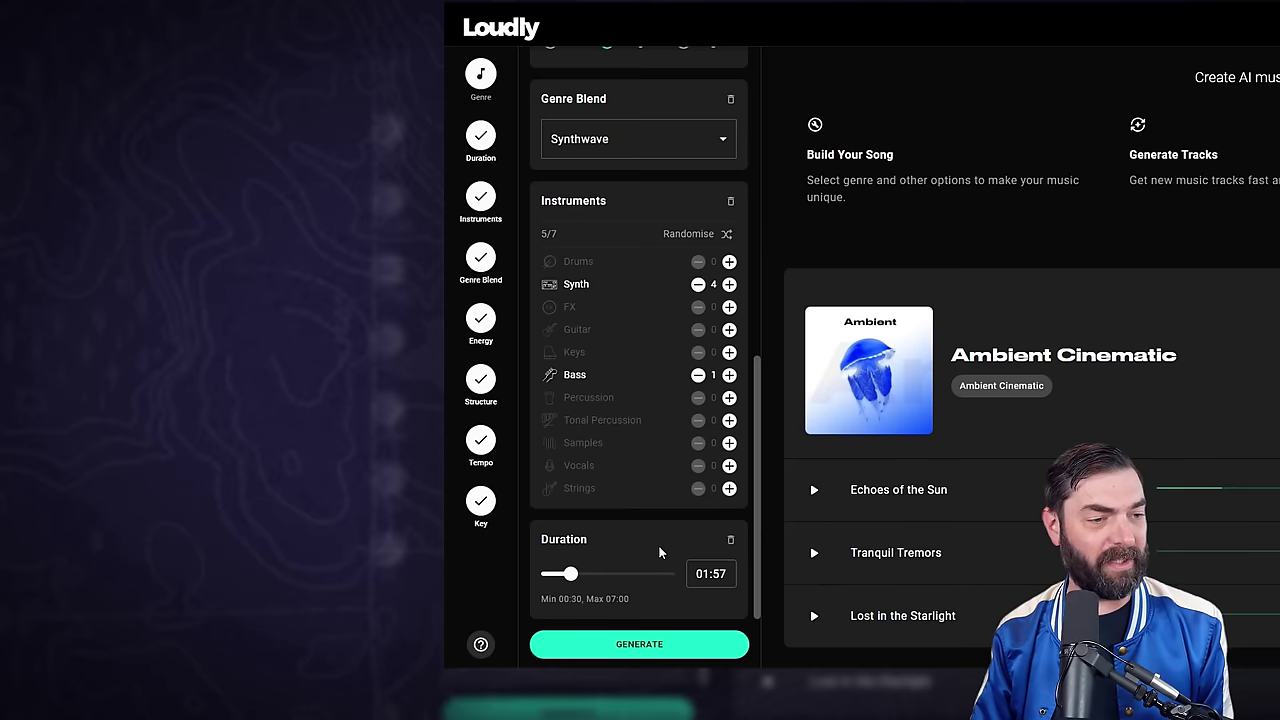
Set the key to G major, the genre to Hip Hop and tempo to 95 BPM.
{"action": "scroll", "coordinate": [658, 552], "scroll_direction": "up", "scroll_amount": 10}
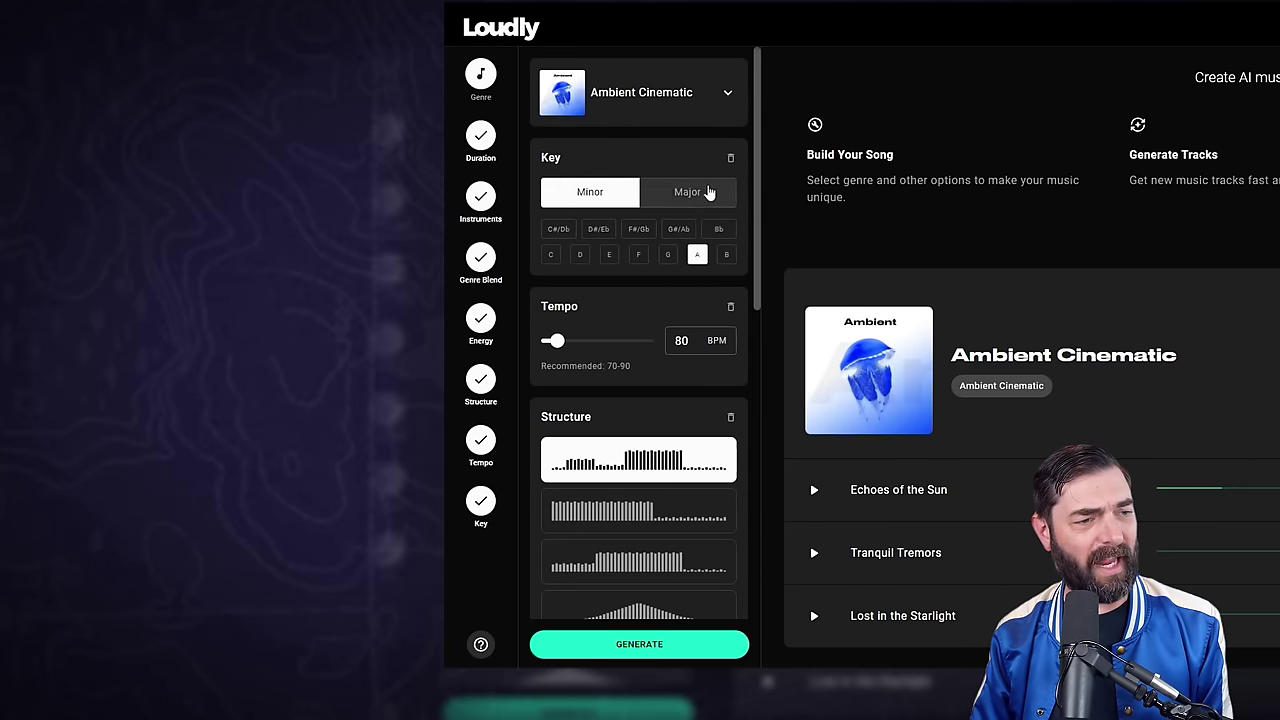
{"action": "left_click", "coordinate": [705, 192]}
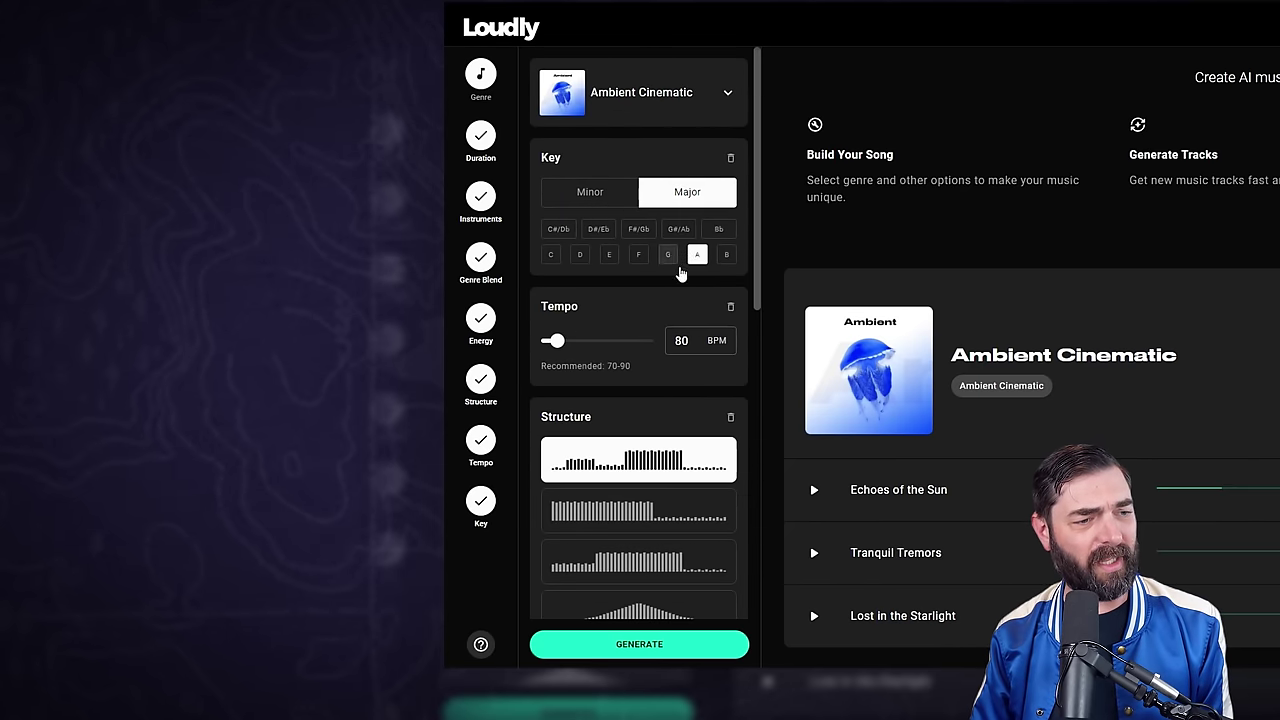
{"action": "left_click", "coordinate": [668, 254]}
{"action": "left_click", "coordinate": [728, 93]}
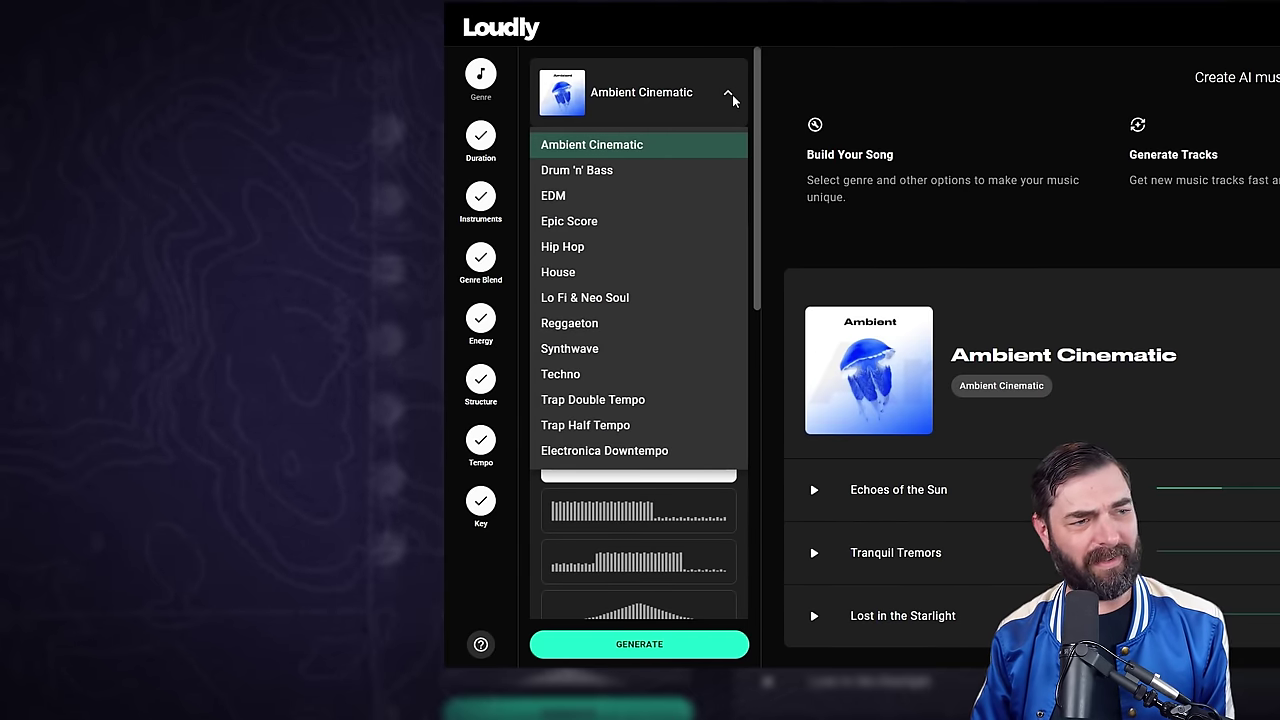
{"action": "left_click", "coordinate": [630, 247]}
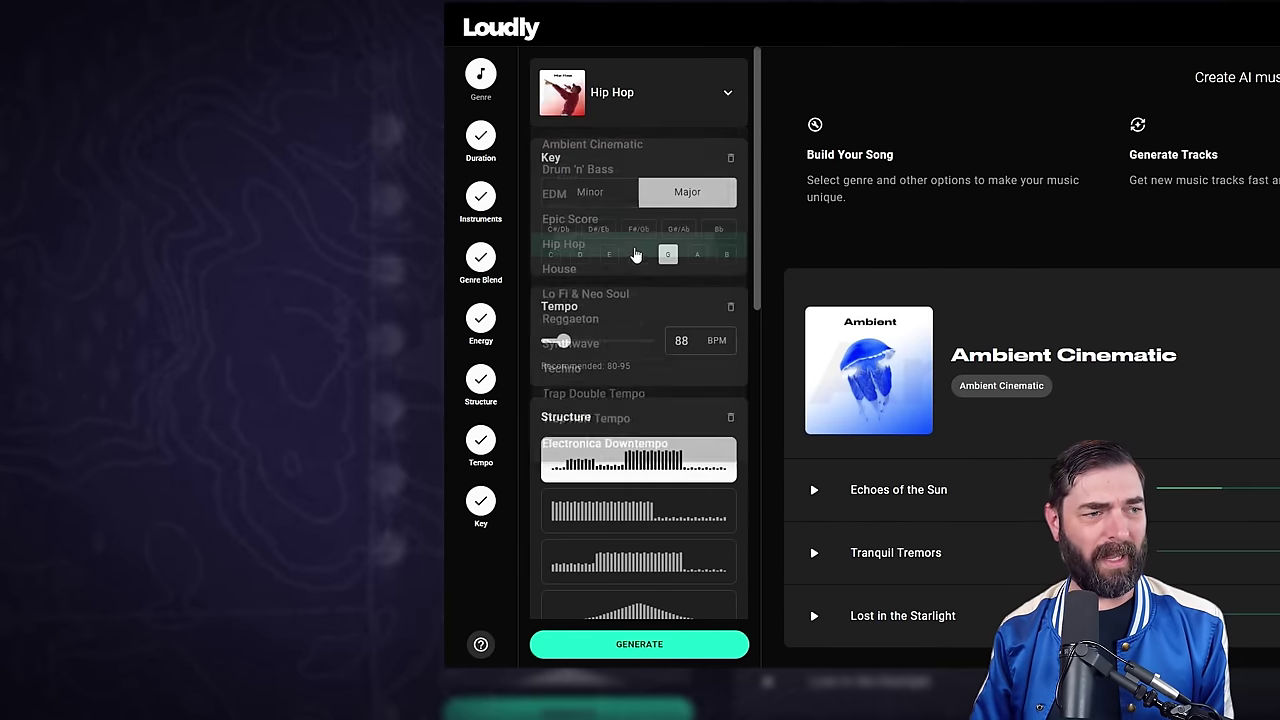
{"action": "mouse_move", "coordinate": [556, 341]}
{"action": "left_mouse_down"}
{"action": "mouse_move", "coordinate": [583, 341]}
{"action": "mouse_move", "coordinate": [569, 342]}
{"action": "left_mouse_up"}
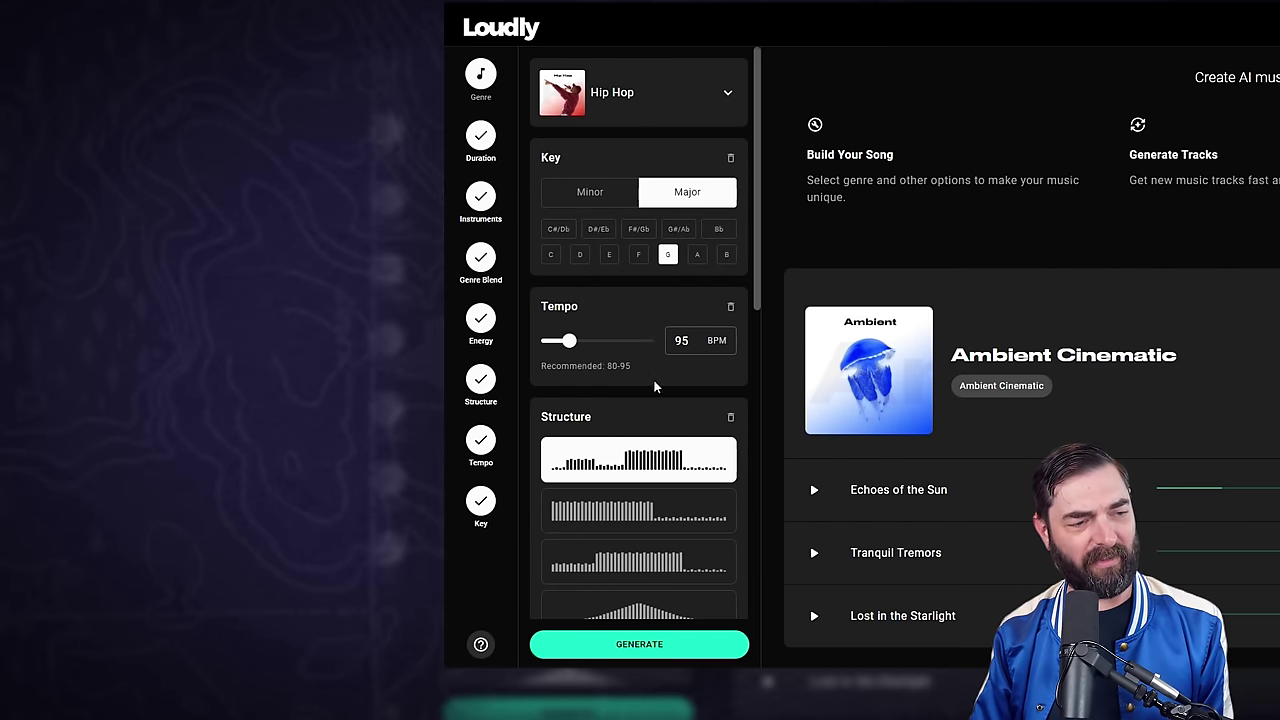
Choose the Slow Burn structure, High energy and a Techno genre blend.
{"action": "scroll", "coordinate": [754, 537], "scroll_direction": "down", "scroll_amount": 3}
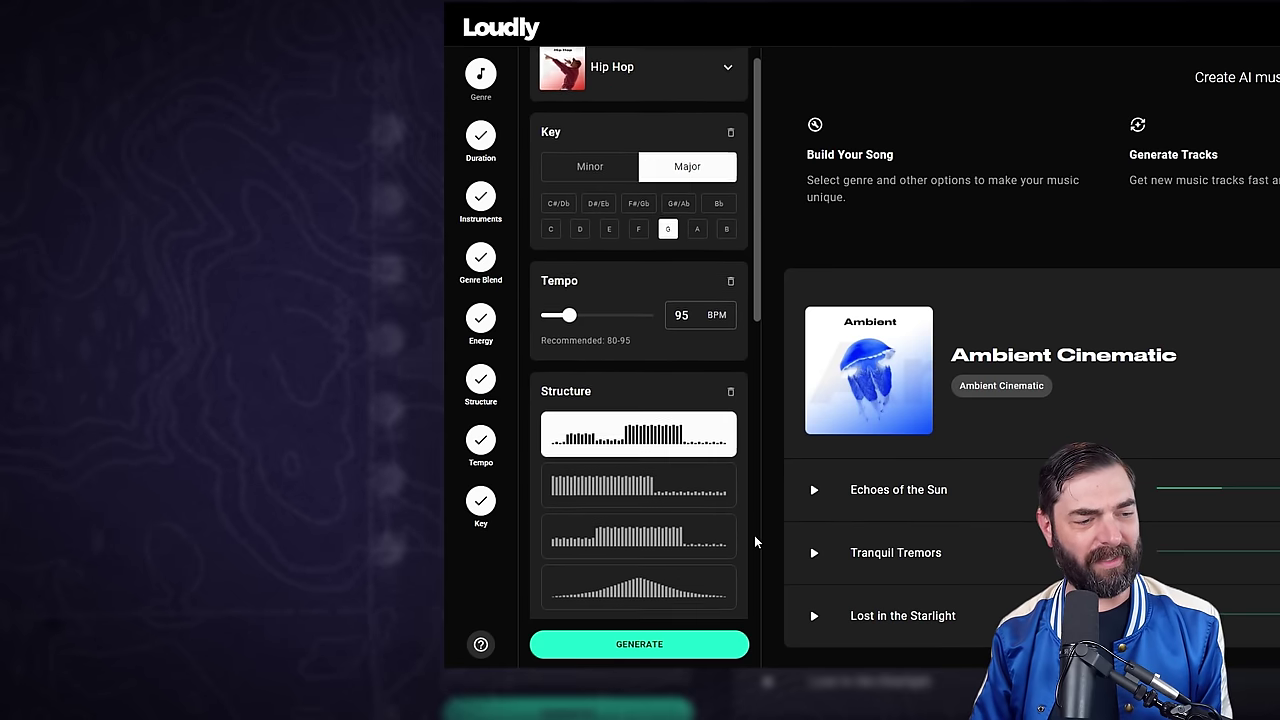
{"action": "left_click", "coordinate": [610, 472]}
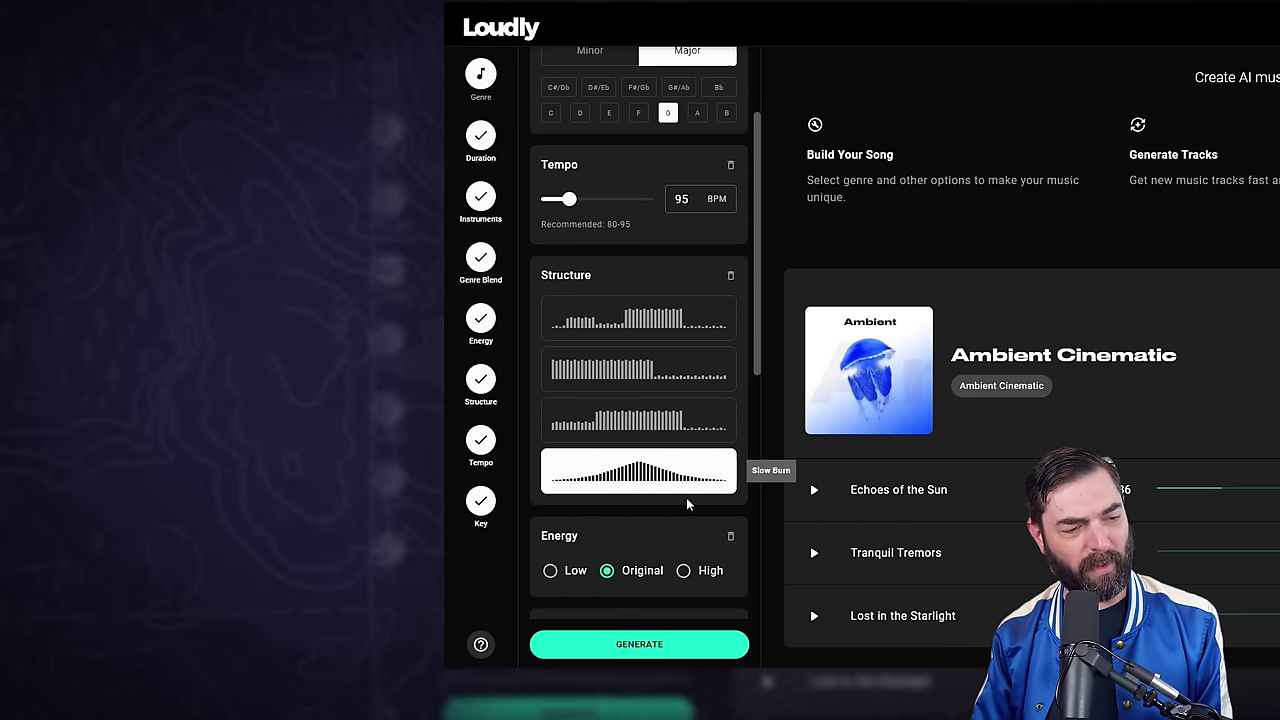
{"action": "scroll", "coordinate": [680, 490], "scroll_direction": "down", "scroll_amount": 6}
{"action": "left_click", "coordinate": [683, 287]}
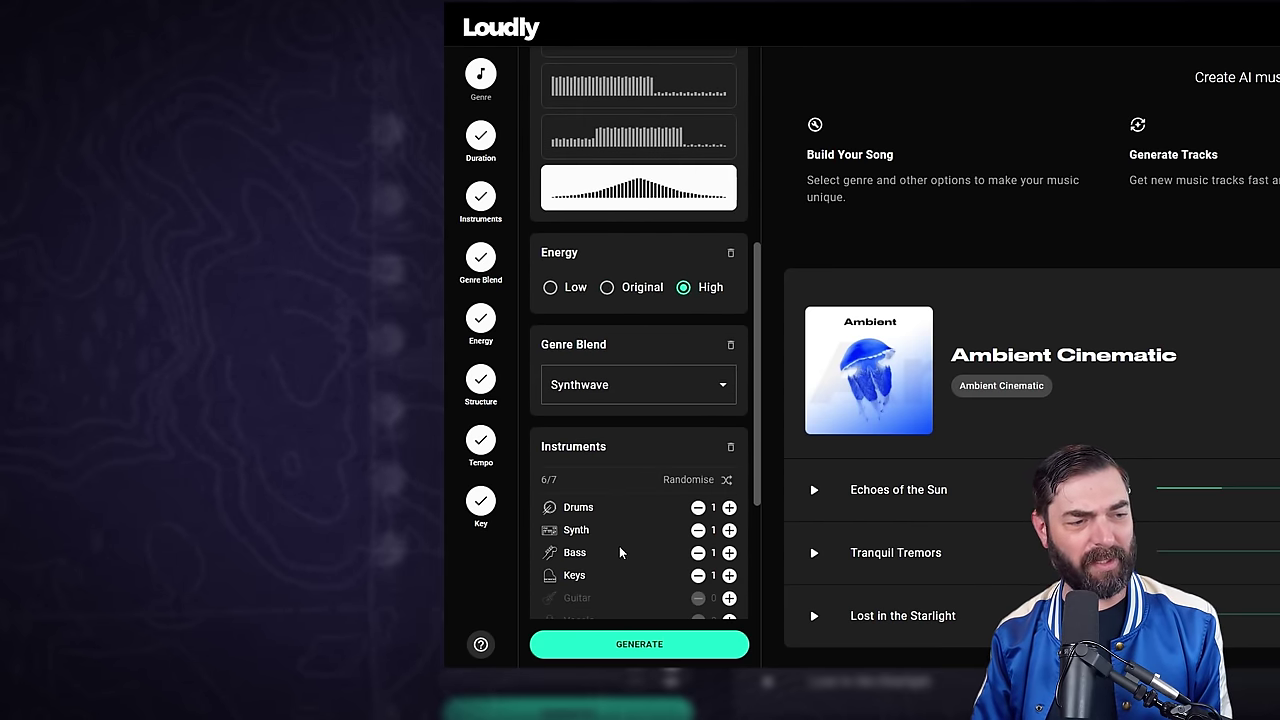
{"action": "scroll", "coordinate": [650, 450], "scroll_direction": "down", "scroll_amount": 2}
{"action": "left_click", "coordinate": [677, 257]}
{"action": "left_click", "coordinate": [627, 514]}
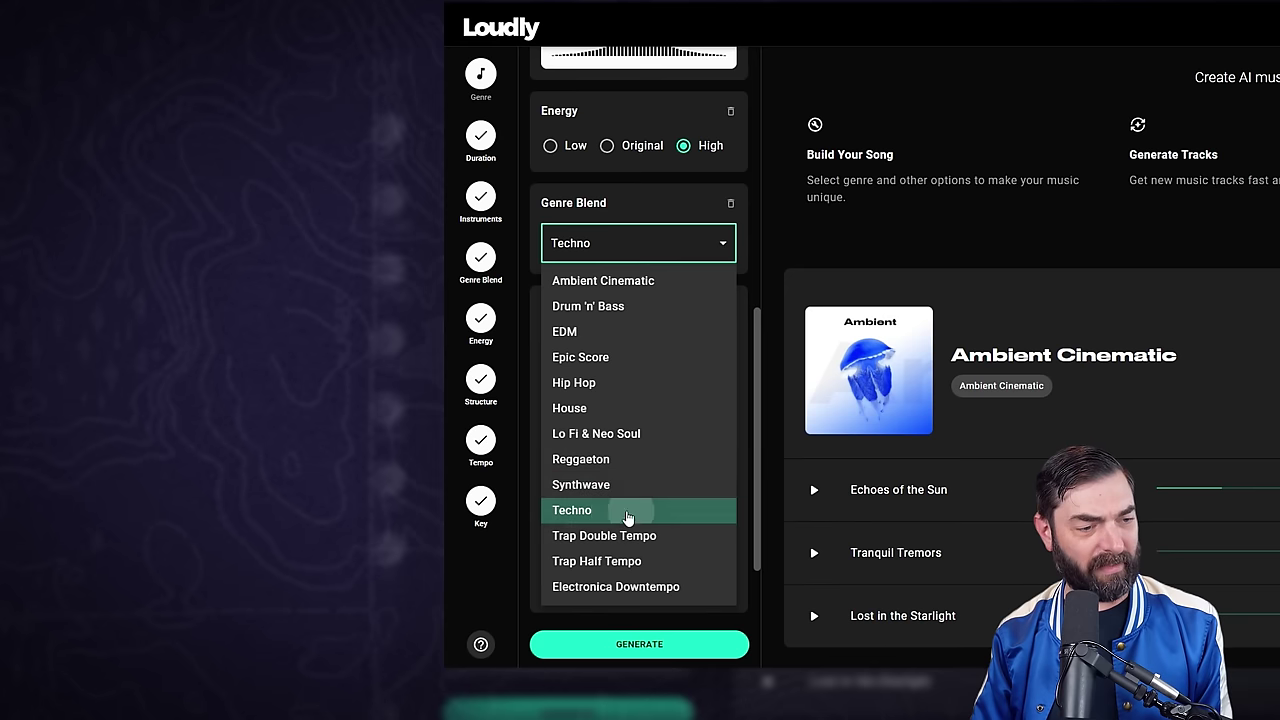
Add Guitar, remove Strings from the instruments, and generate new tracks.
{"action": "scroll", "coordinate": [601, 539], "scroll_direction": "down", "scroll_amount": 1}
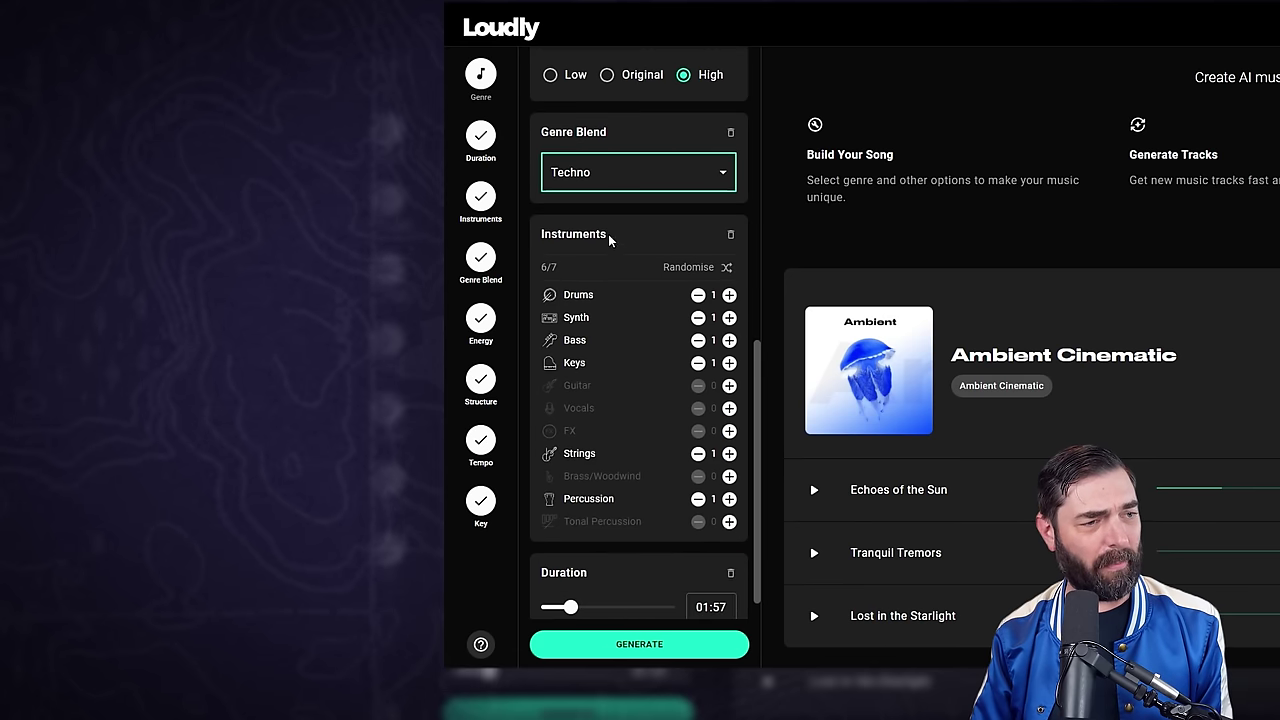
{"action": "scroll", "coordinate": [660, 250], "scroll_direction": "up", "scroll_amount": 3}
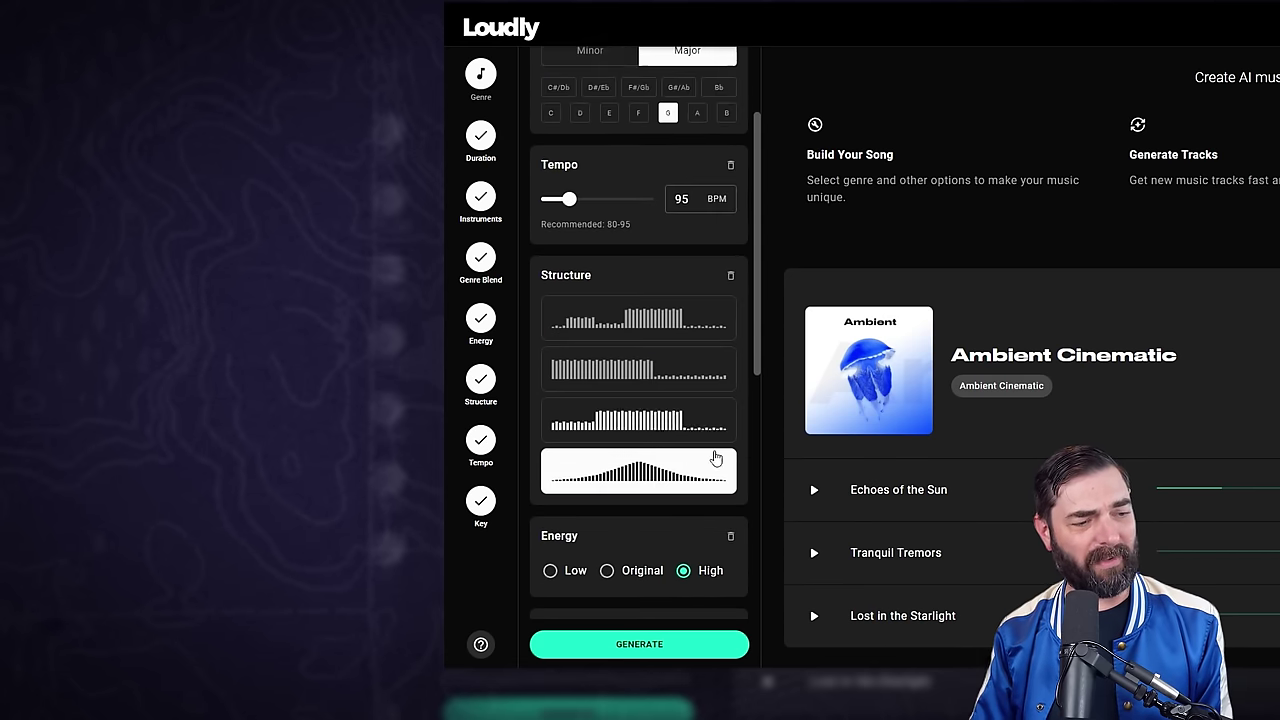
{"action": "scroll", "coordinate": [690, 490], "scroll_direction": "down", "scroll_amount": 4}
{"action": "left_click", "coordinate": [729, 352]}
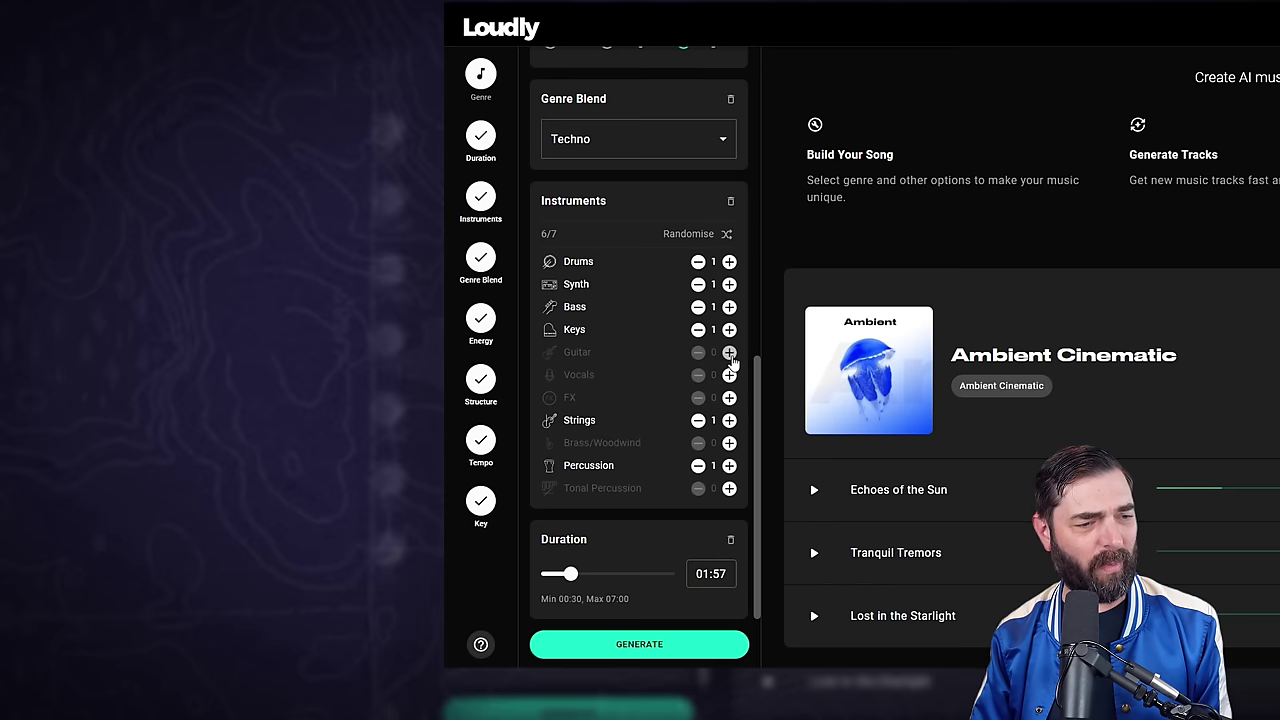
{"action": "left_click", "coordinate": [697, 421]}
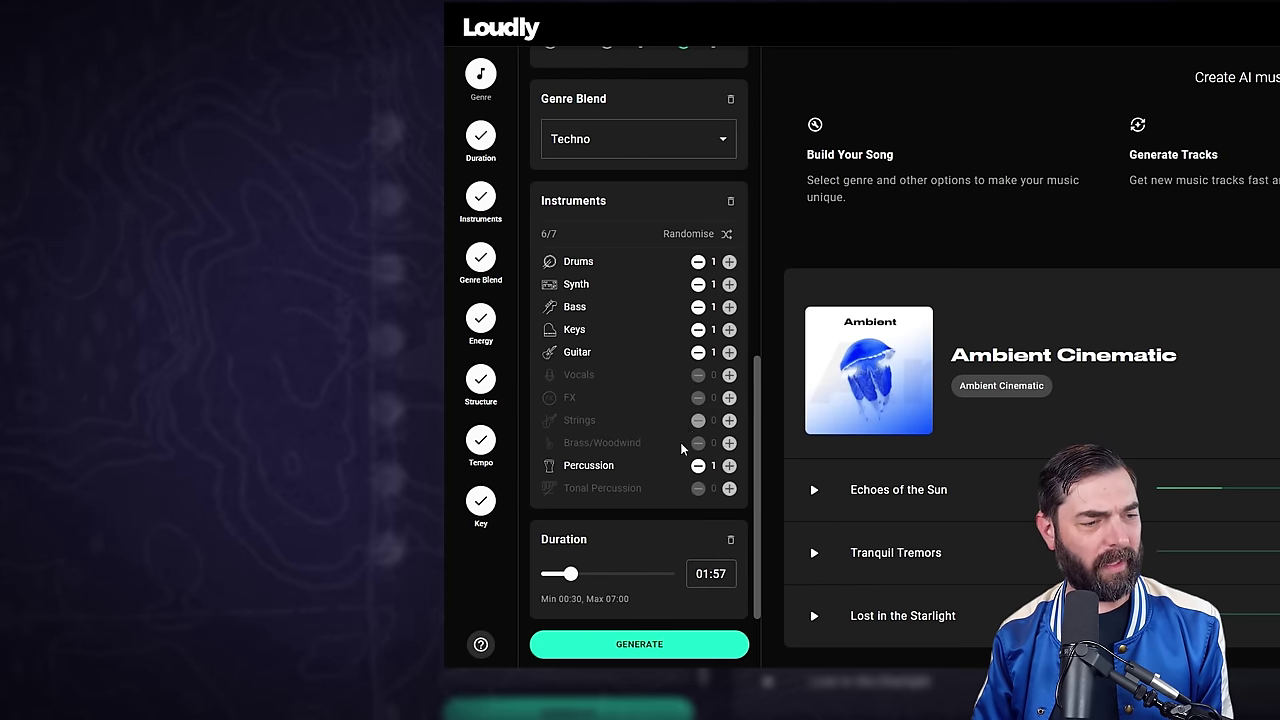
{"action": "left_click", "coordinate": [652, 646]}
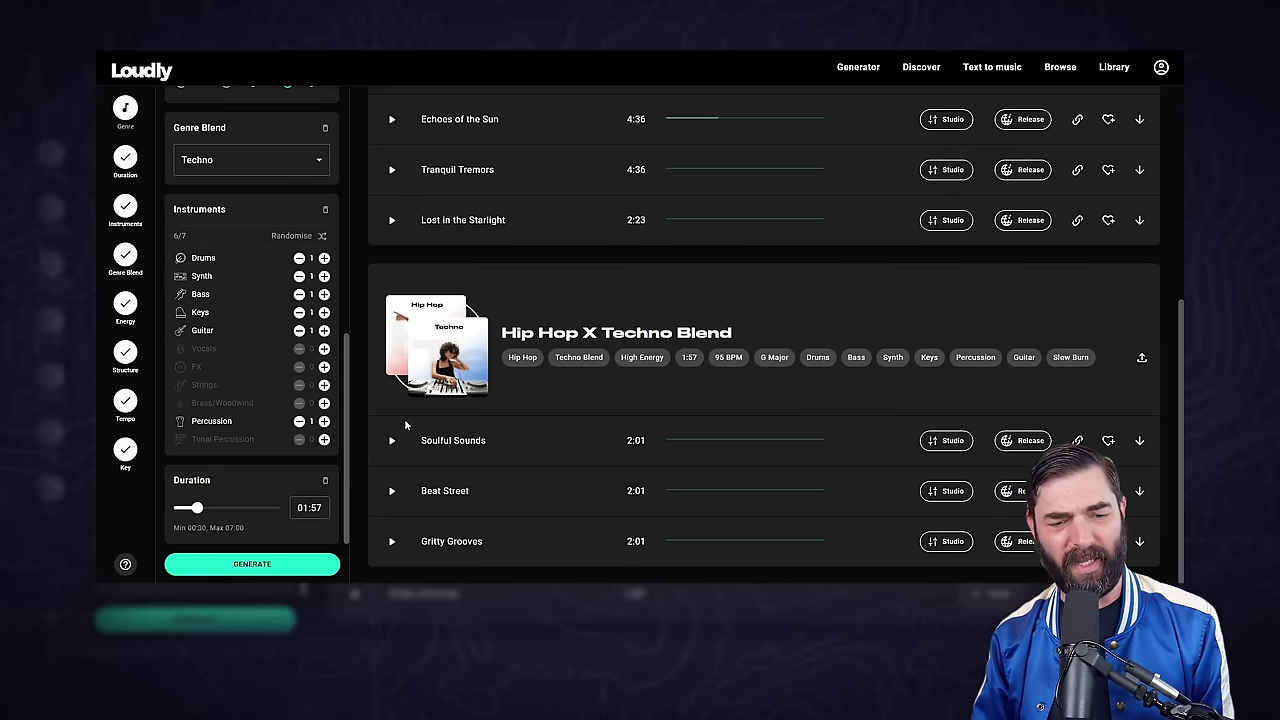
Preview the Soulful Sounds track, then stop it.
{"action": "left_click", "coordinate": [392, 441]}
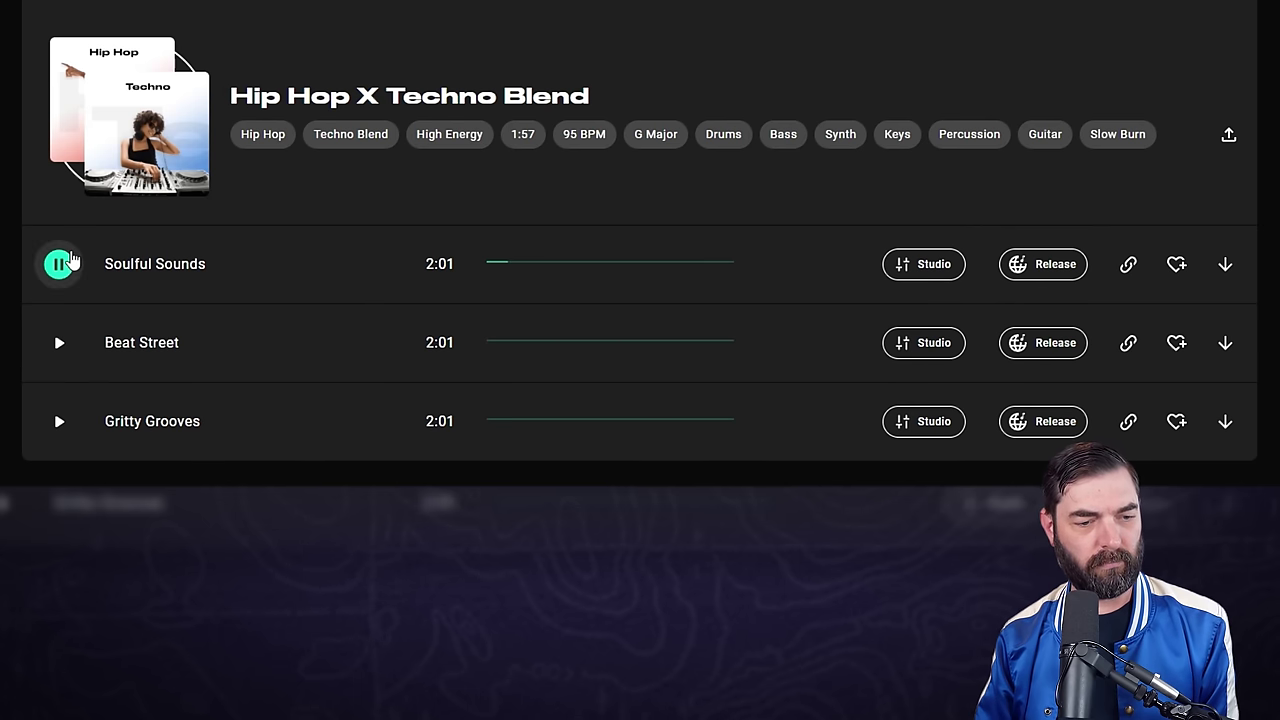
{"action": "left_click", "coordinate": [60, 423]}
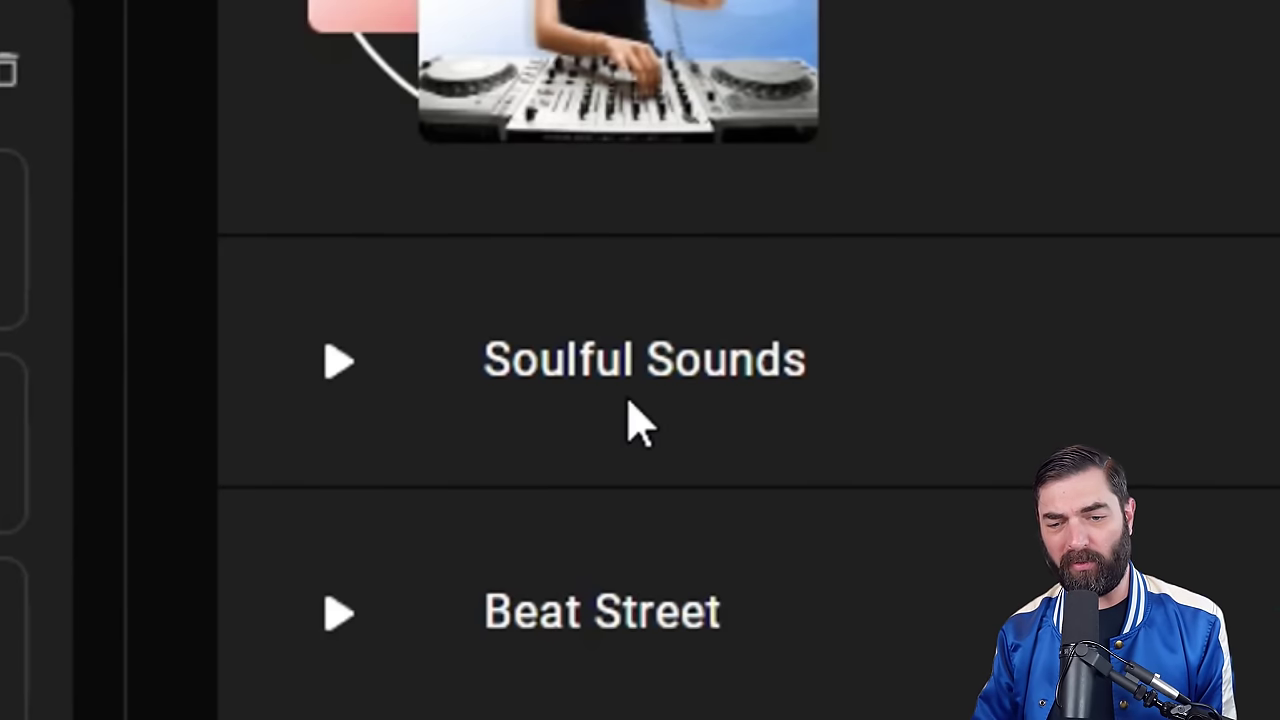
Open Soulful Sounds in the studio editor and audition it.
{"action": "left_click", "coordinate": [640, 360]}
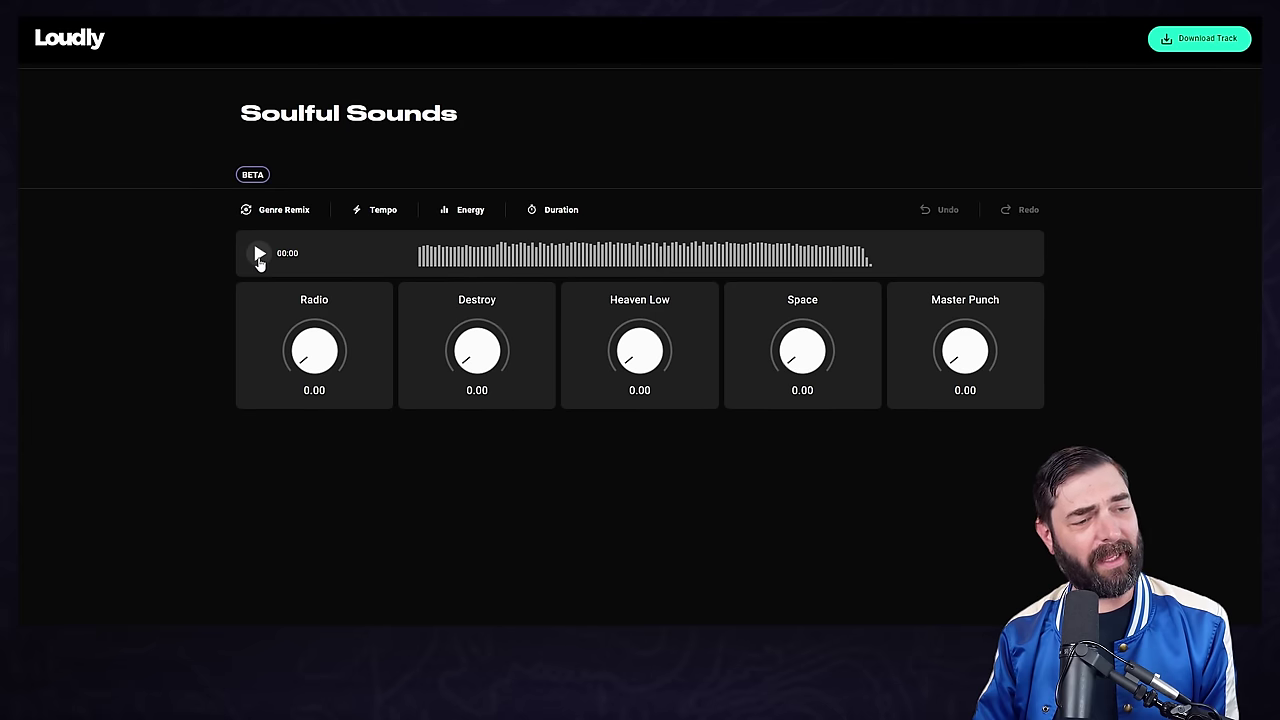
{"action": "left_click", "coordinate": [258, 257]}
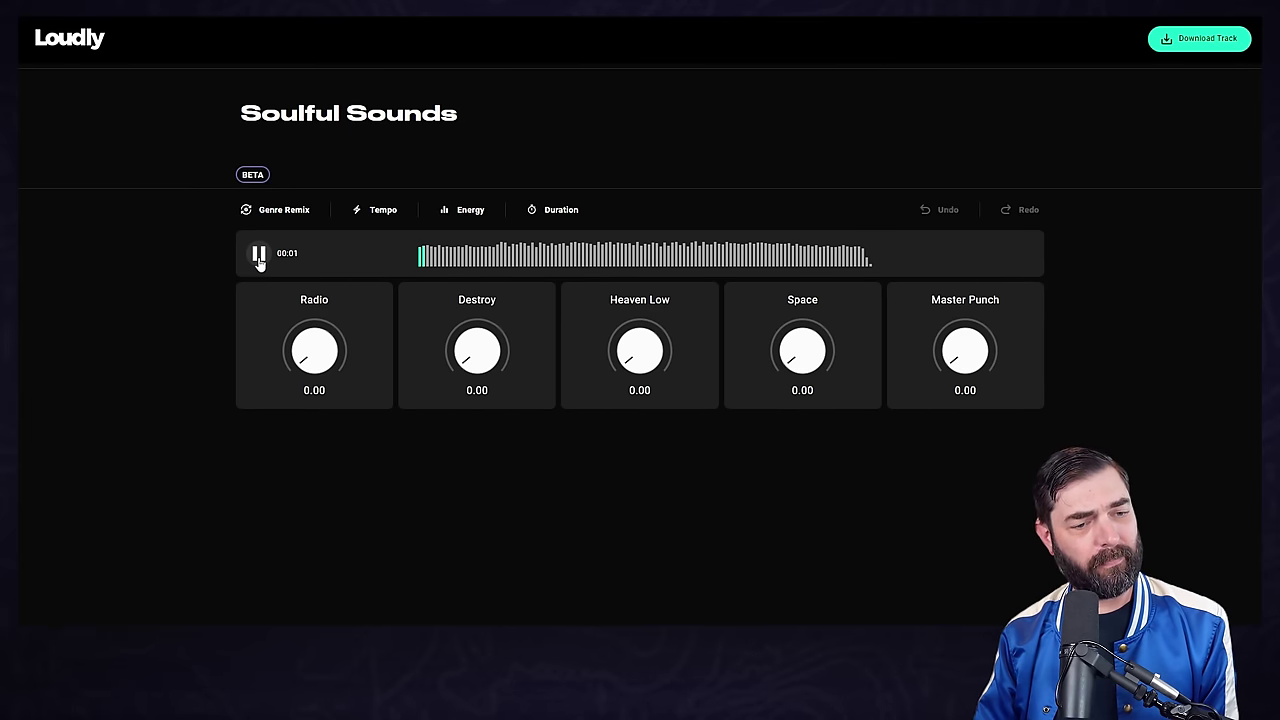
{"action": "left_click", "coordinate": [258, 257]}
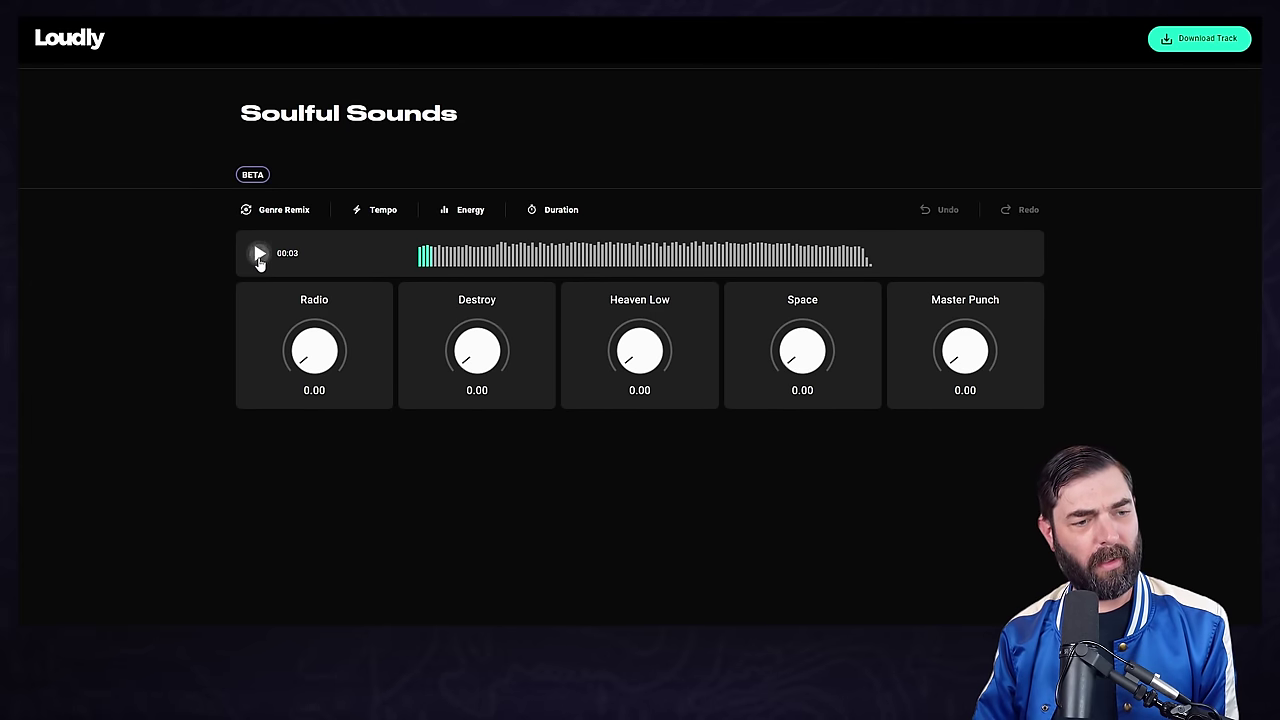
Turn the Radio effect up to about 87.74 and audition it.
{"action": "left_click", "coordinate": [328, 352]}
{"action": "left_click_drag", "start_coordinate": [328, 352], "coordinate": [323, 338]}
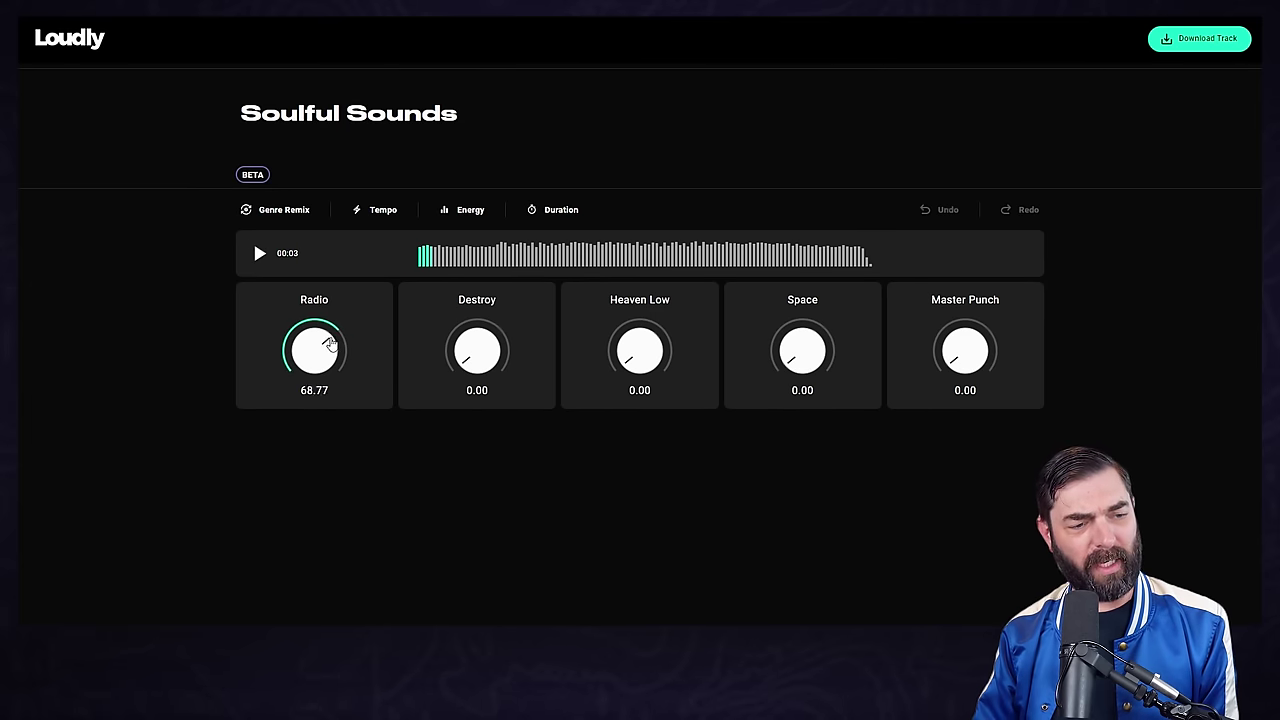
{"action": "left_click", "coordinate": [257, 256]}
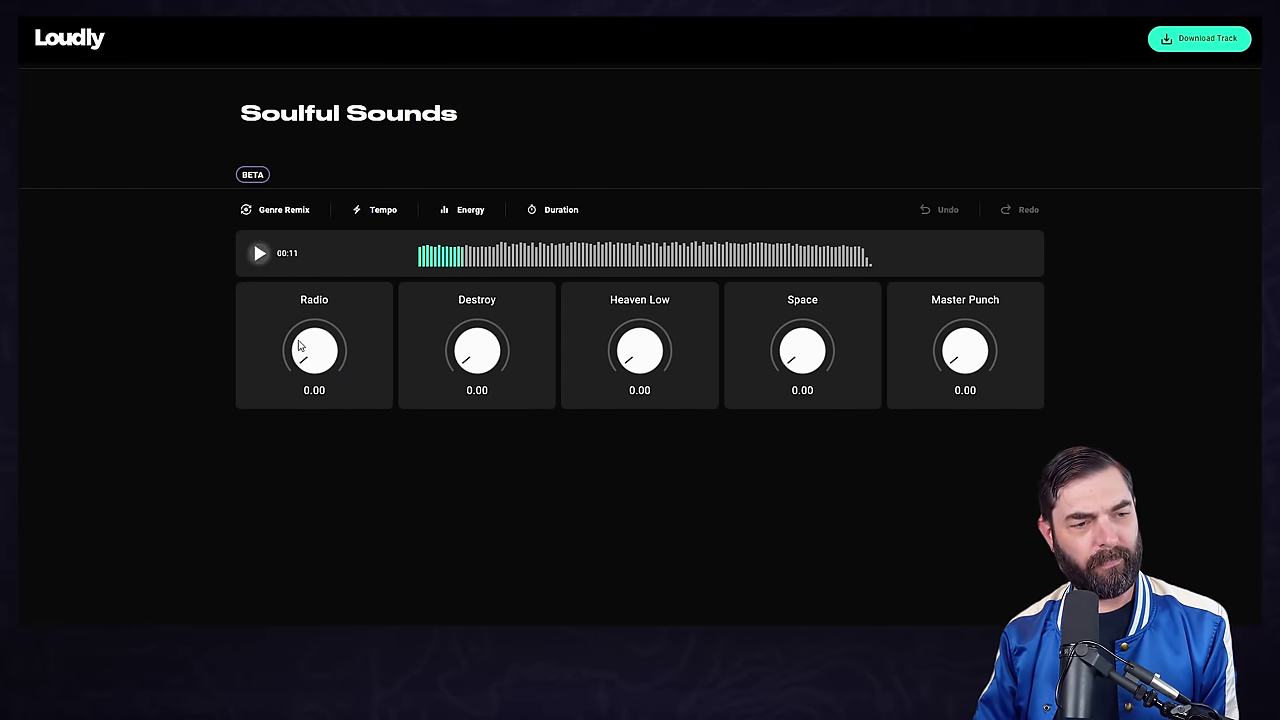
{"action": "left_click_drag", "start_coordinate": [298, 345], "coordinate": [791, 423]}
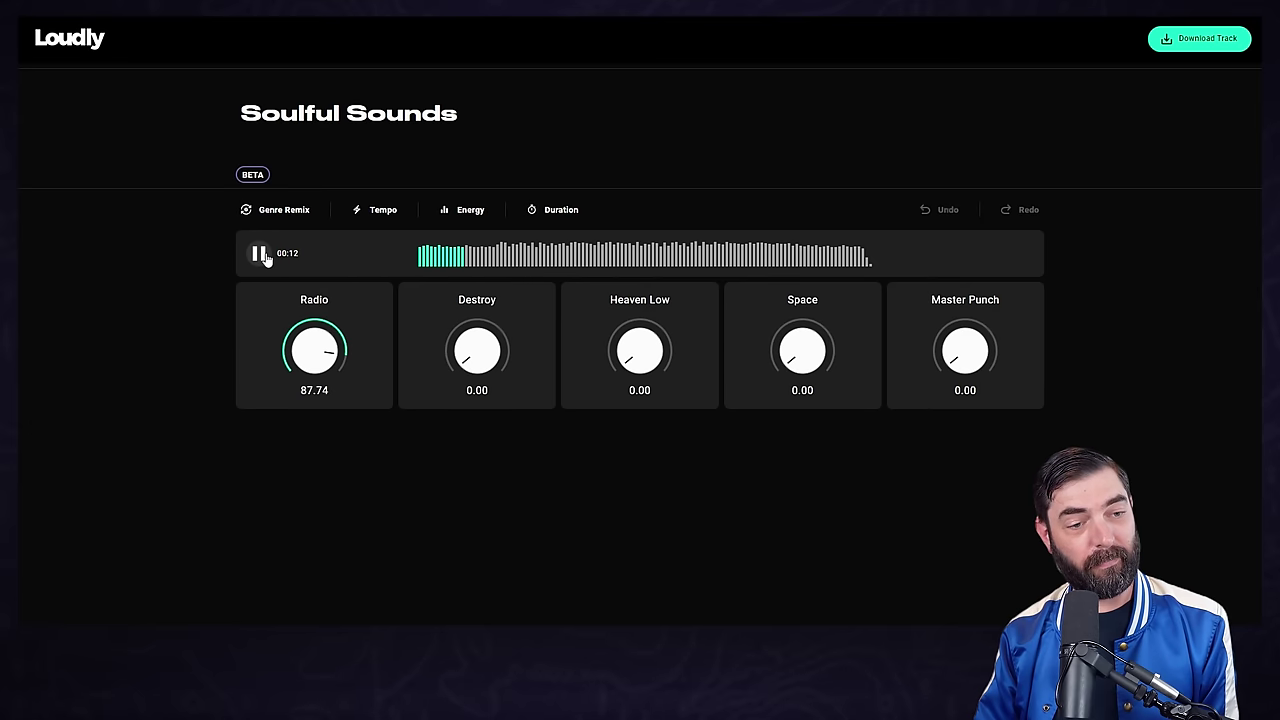
{"action": "left_click", "coordinate": [265, 257]}
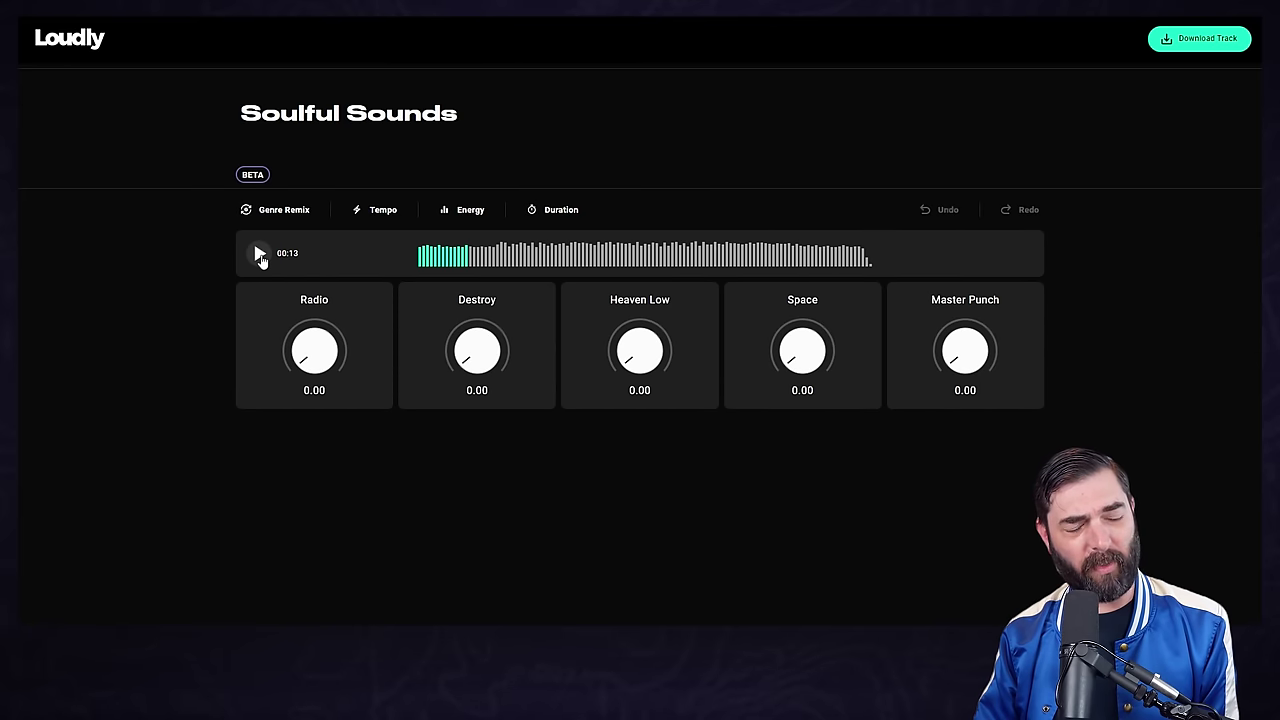
{"action": "left_click", "coordinate": [260, 256]}
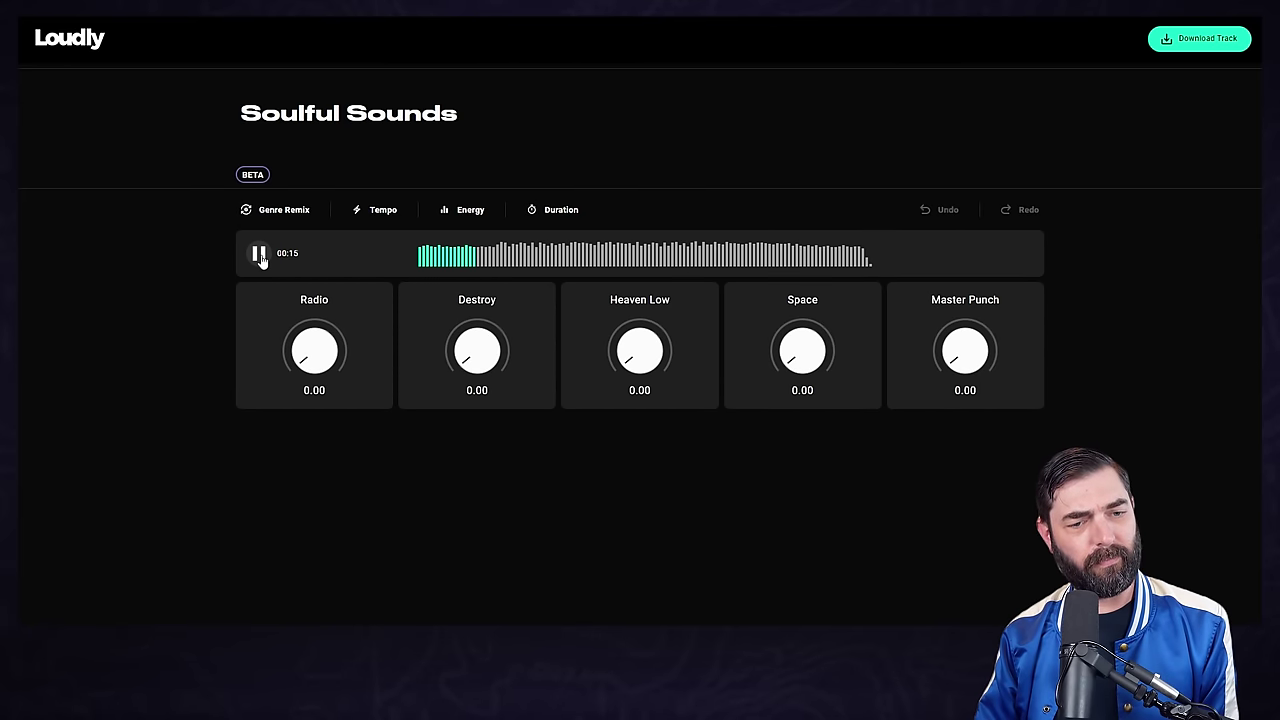
{"action": "left_click", "coordinate": [260, 257]}
Audition the Destroy effect at 86.16, then the Space effect instead.
{"action": "left_click_drag", "start_coordinate": [475, 360], "coordinate": [597, 351]}
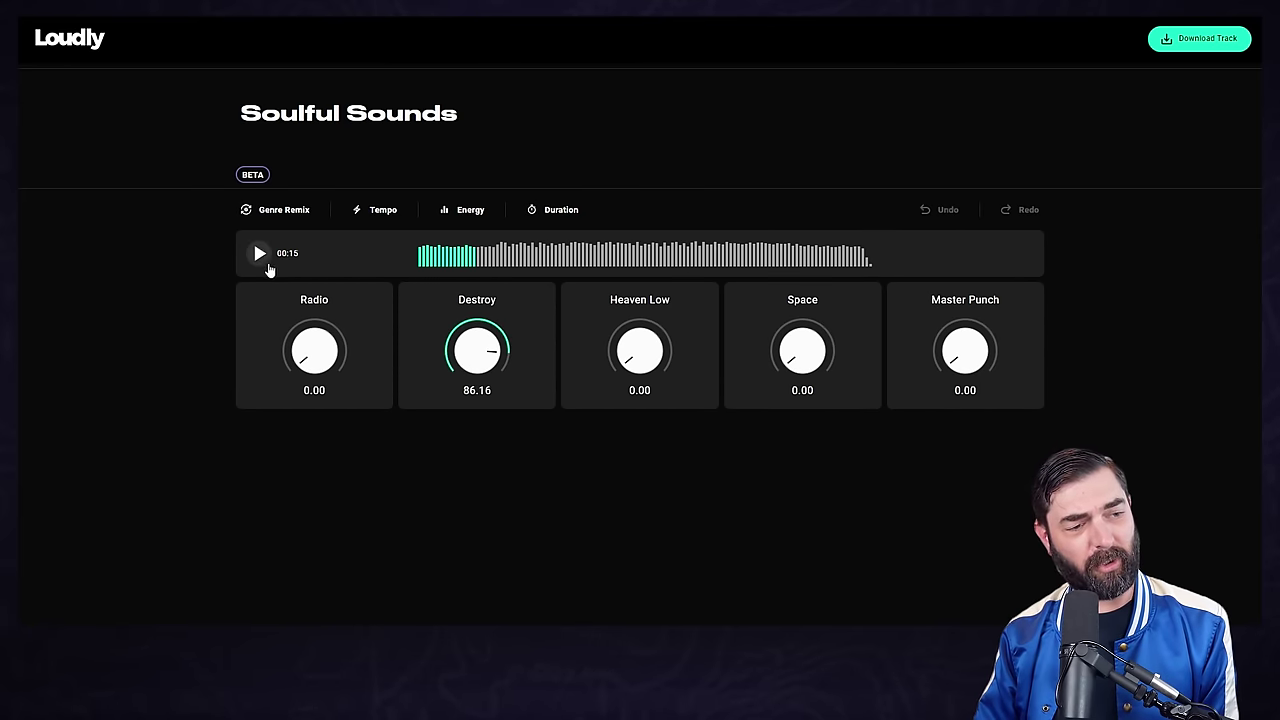
{"action": "left_click", "coordinate": [259, 257]}
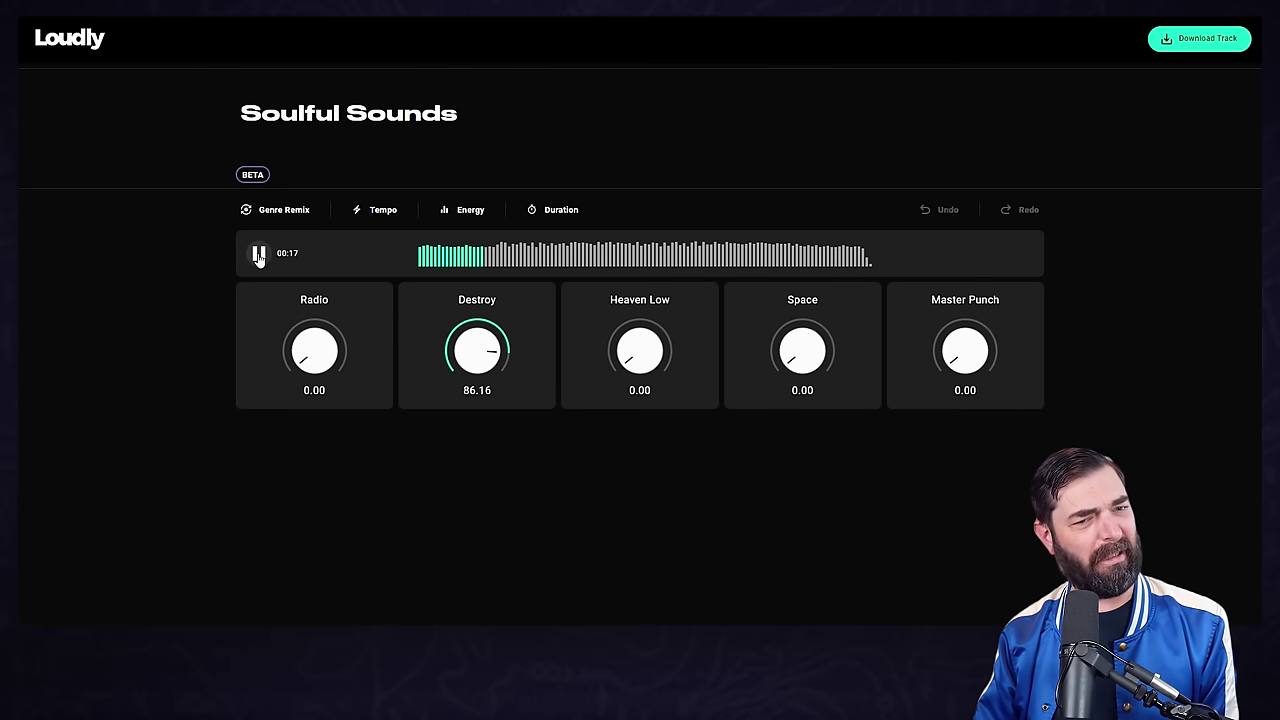
{"action": "left_click", "coordinate": [259, 257]}
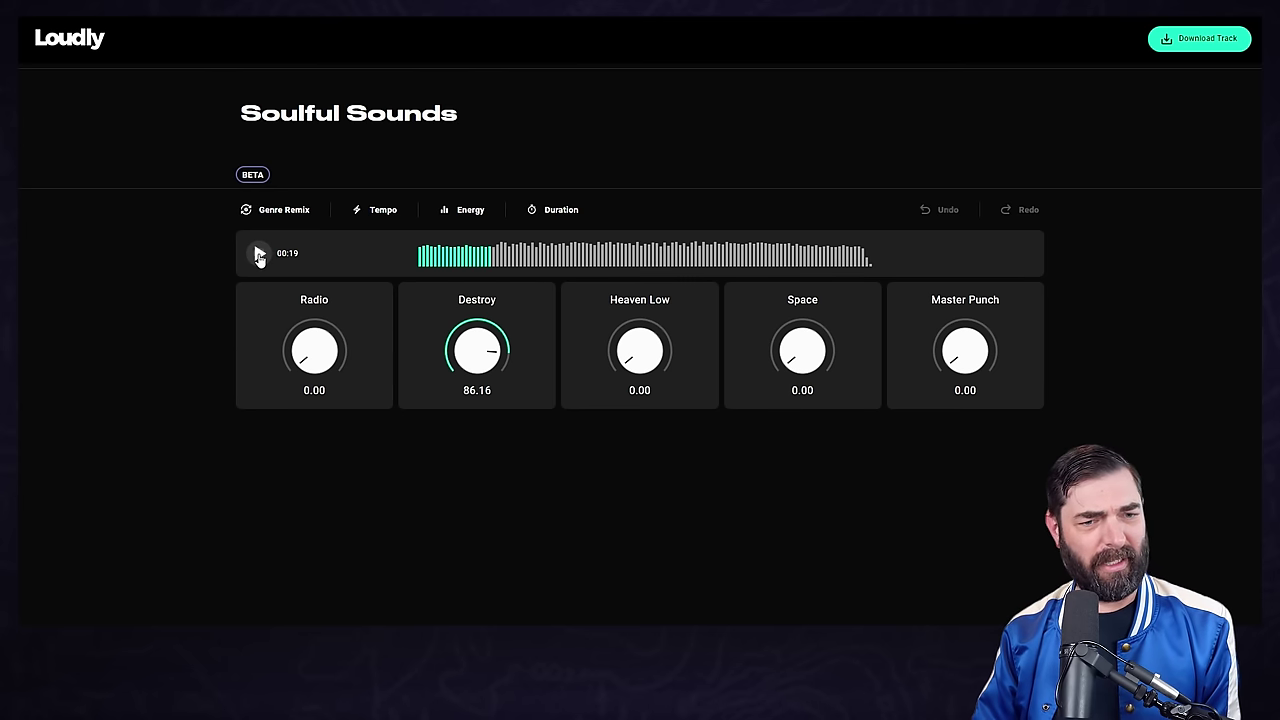
{"action": "left_click", "coordinate": [802, 350]}
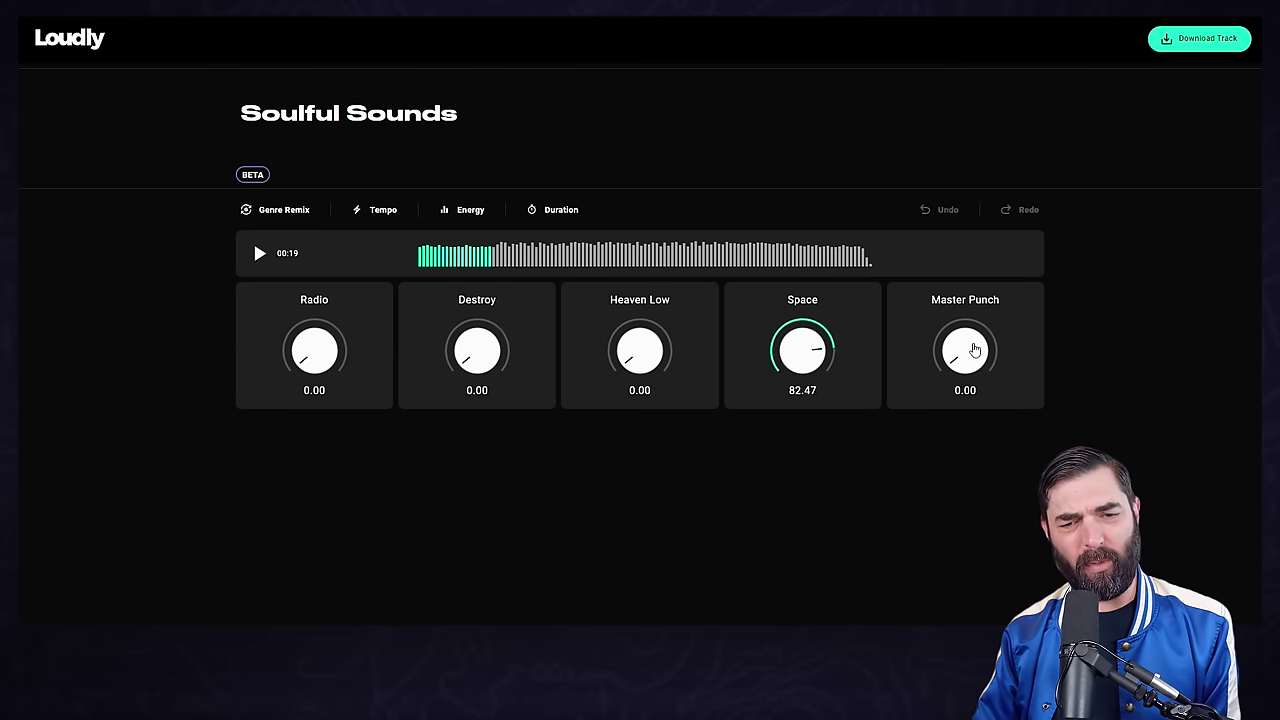
{"action": "left_click", "coordinate": [259, 254]}
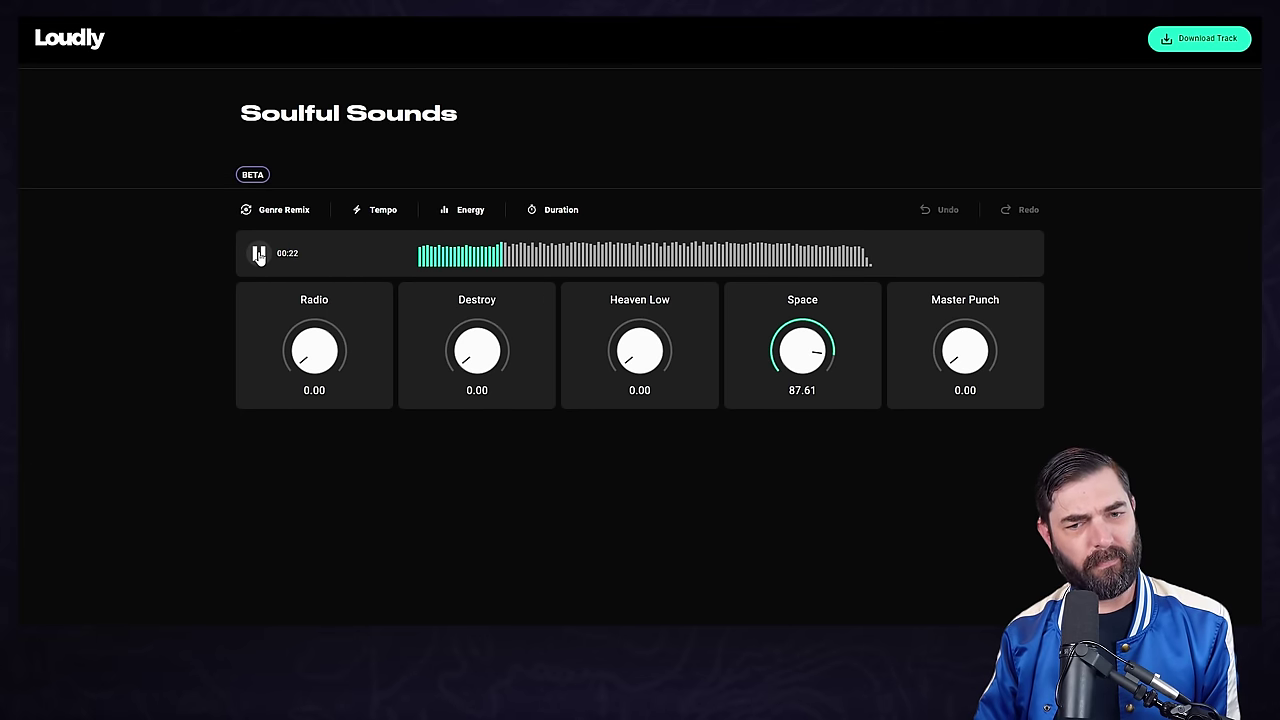
{"action": "left_click", "coordinate": [259, 254]}
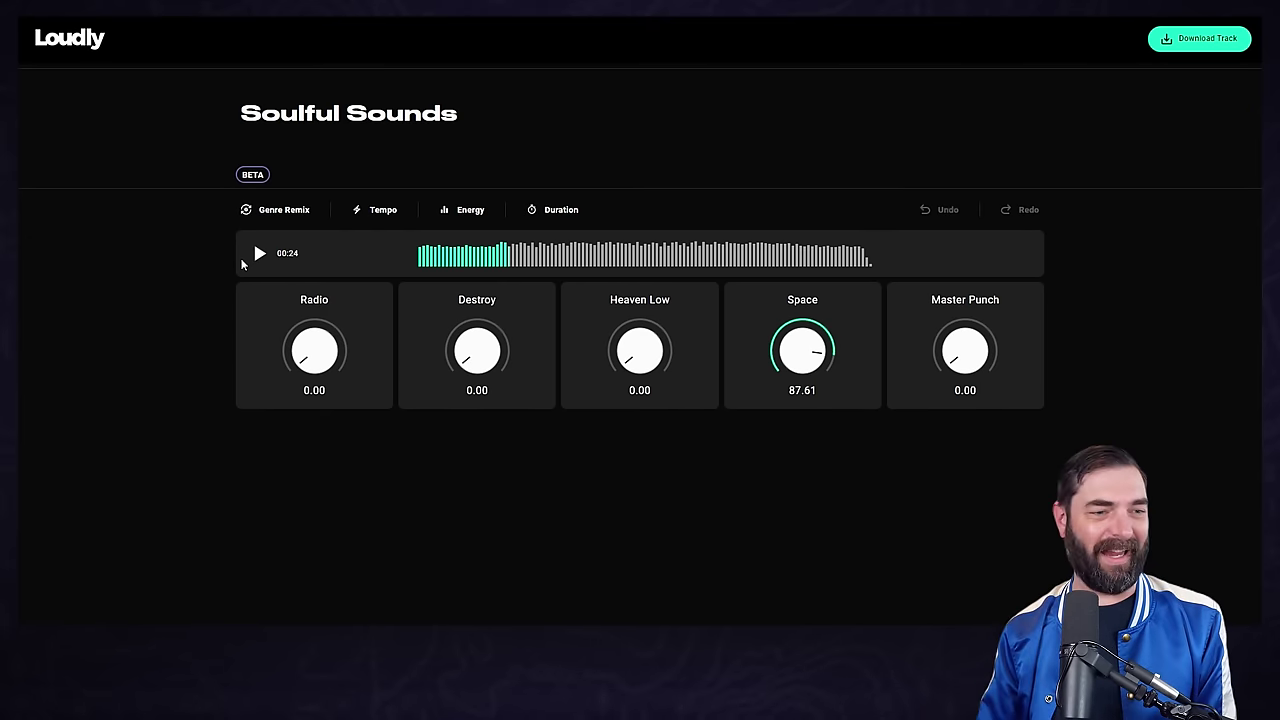
Re-render Soulful Sounds at 157 BPM and play it, leaving Energy unchanged.
{"action": "left_click", "coordinate": [383, 209]}
{"action": "left_click_drag", "start_coordinate": [594, 325], "coordinate": [632, 329]}
{"action": "left_click", "coordinate": [722, 356]}
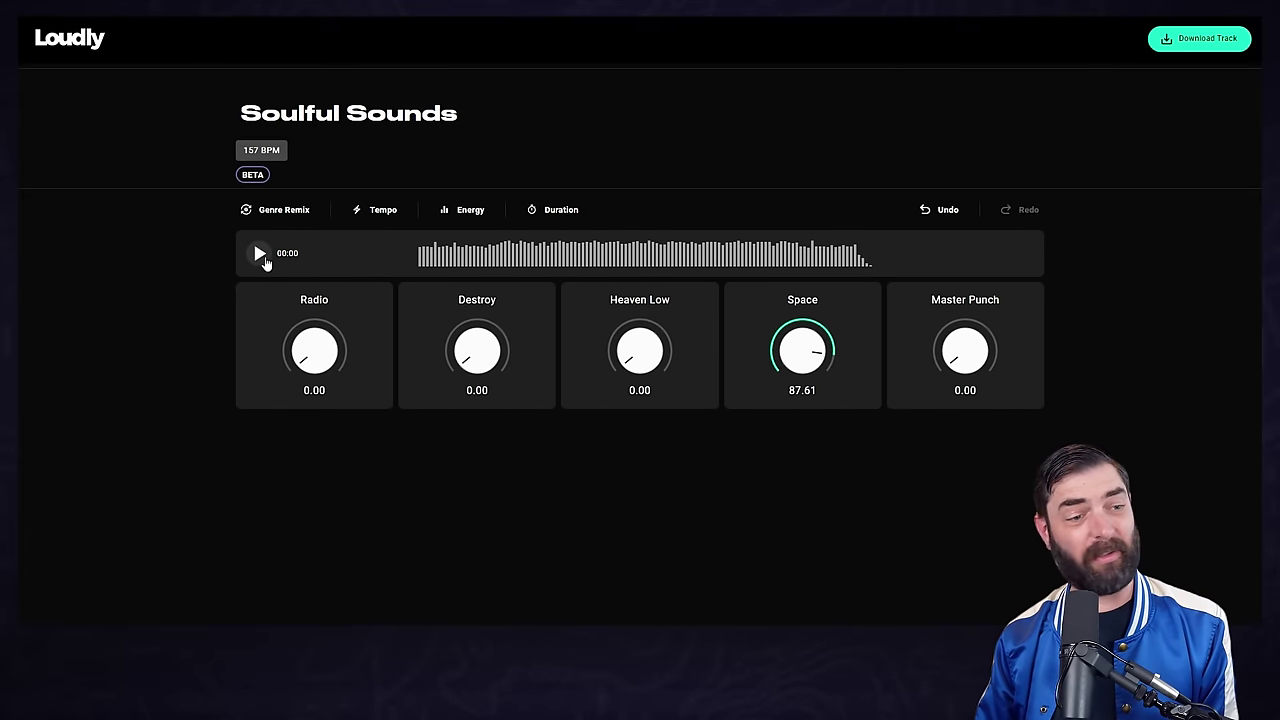
{"action": "left_click", "coordinate": [258, 254]}
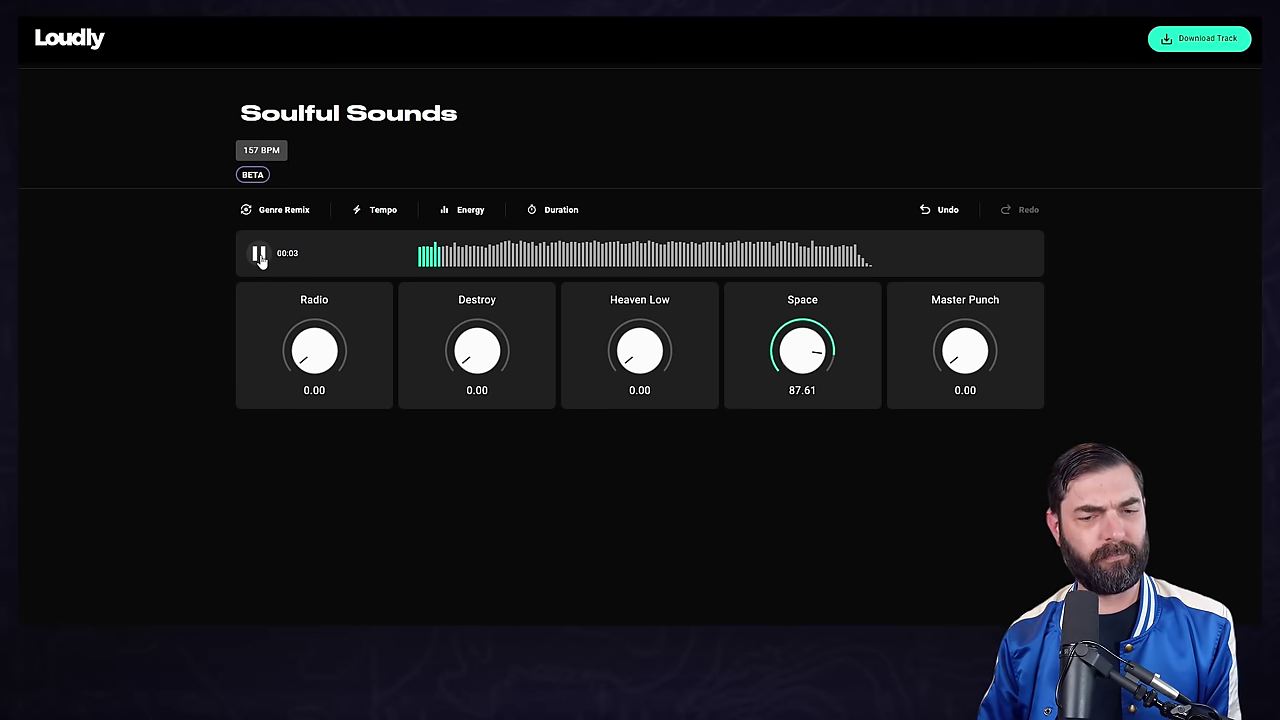
{"action": "left_click", "coordinate": [460, 209]}
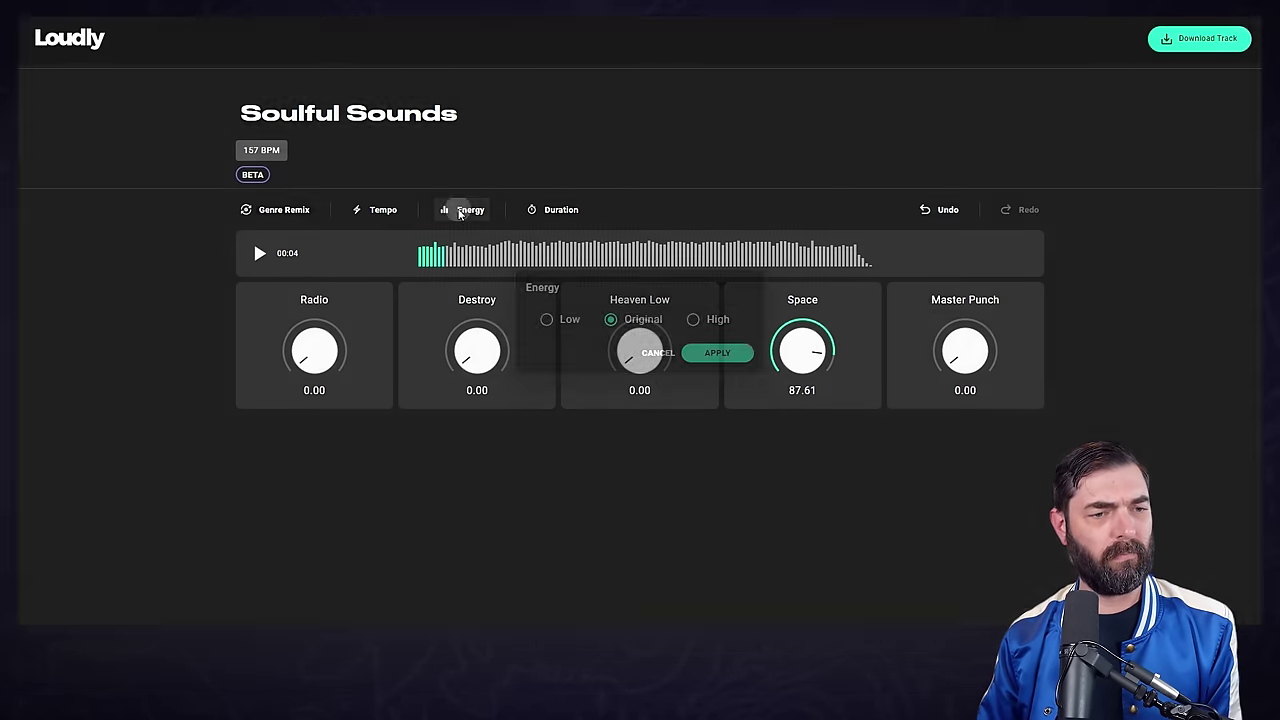
{"action": "left_click", "coordinate": [366, 382]}
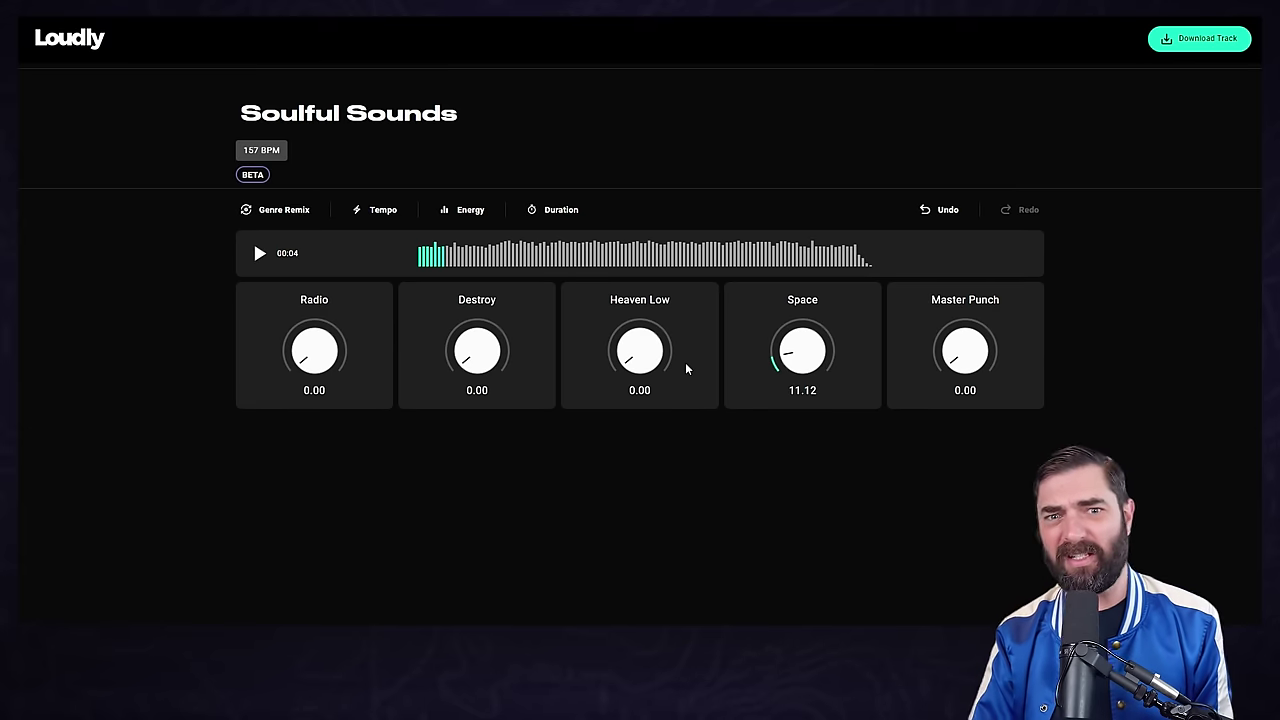
{"action": "left_click", "coordinate": [286, 212]}
{"action": "left_click", "coordinate": [686, 328]}
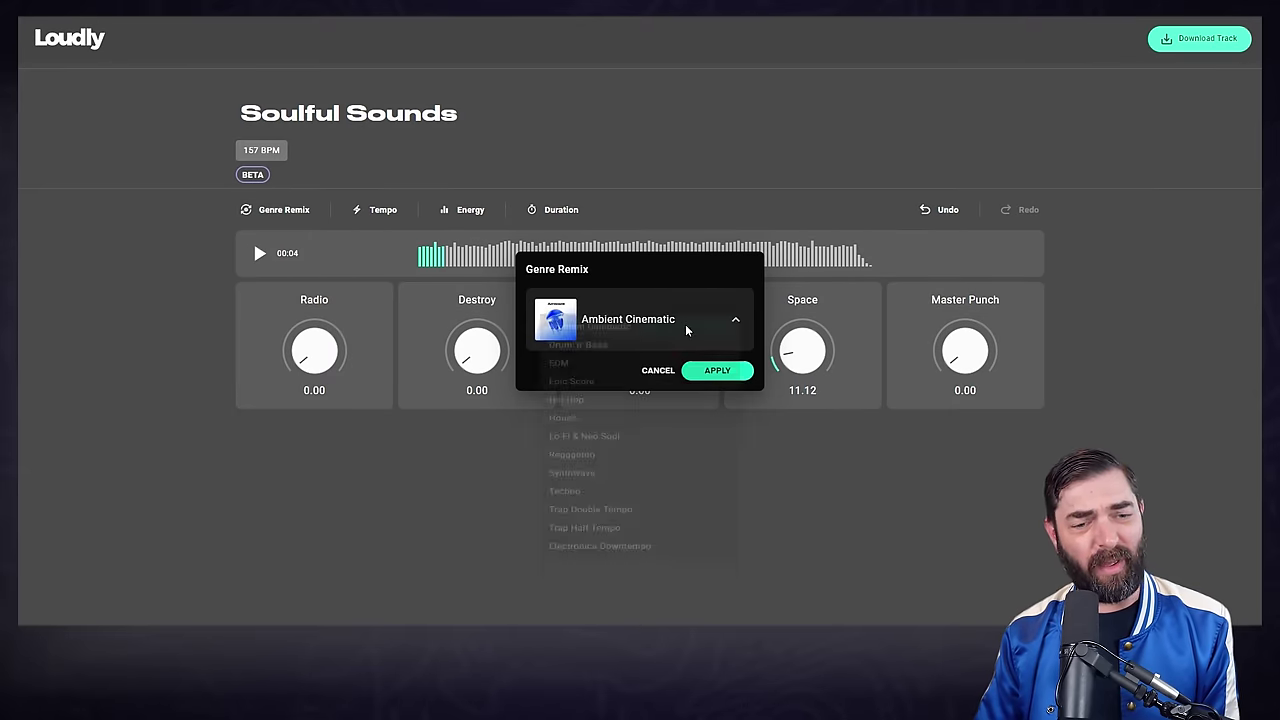
{"action": "left_click", "coordinate": [431, 486]}
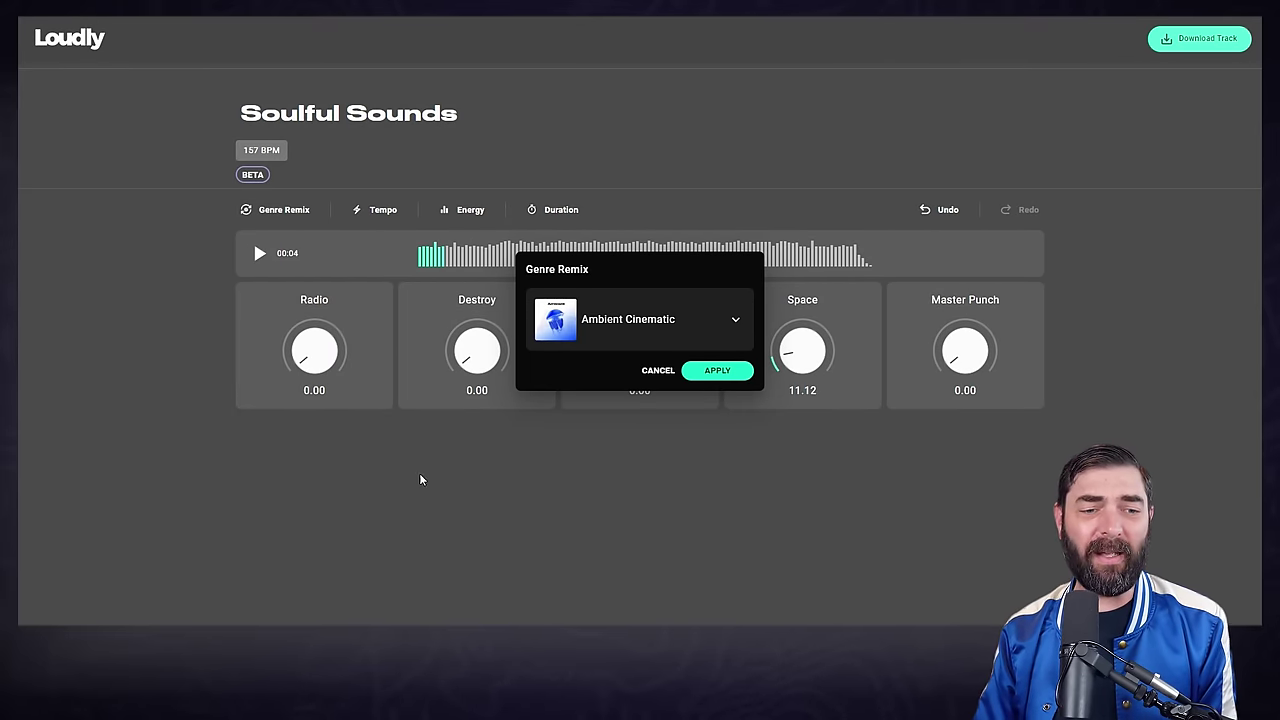
{"action": "left_click", "coordinate": [608, 431]}
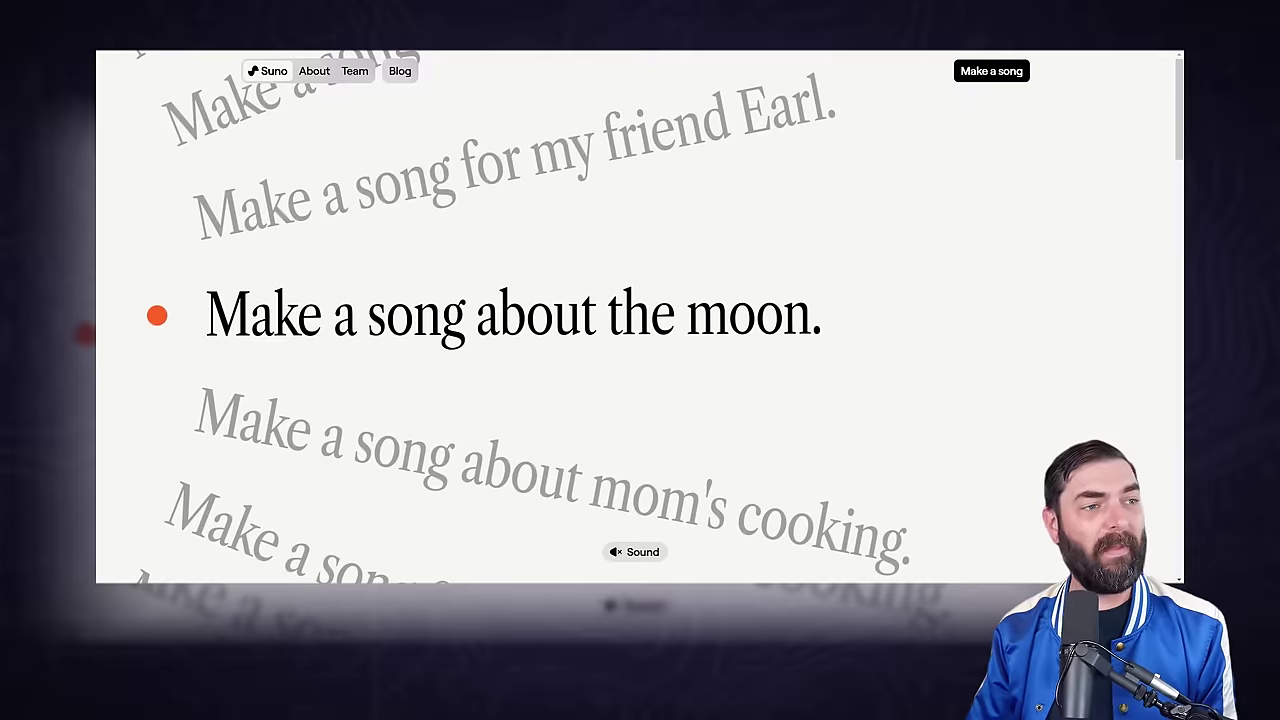
Go from the Suno landing page to the app's Explore page.
{"action": "left_click", "coordinate": [990, 71]}
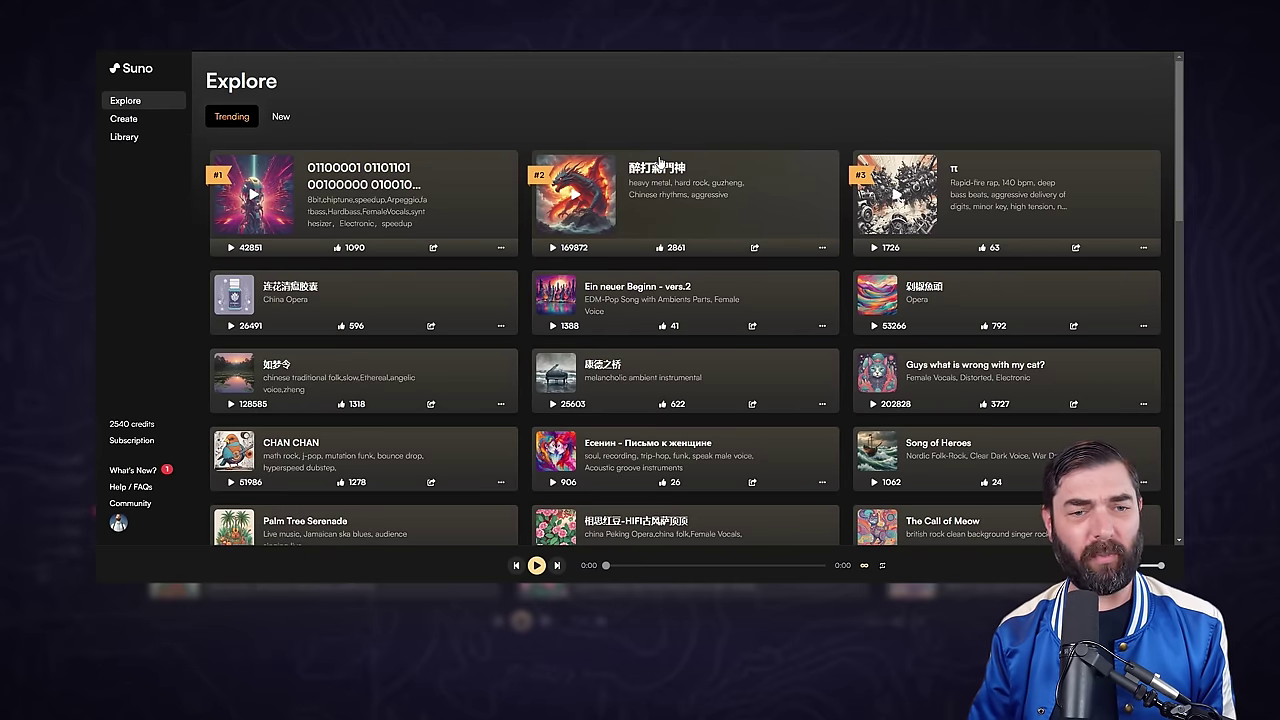
Open the Create form, trying Custom Mode before returning to the simple description.
{"action": "left_click", "coordinate": [123, 118]}
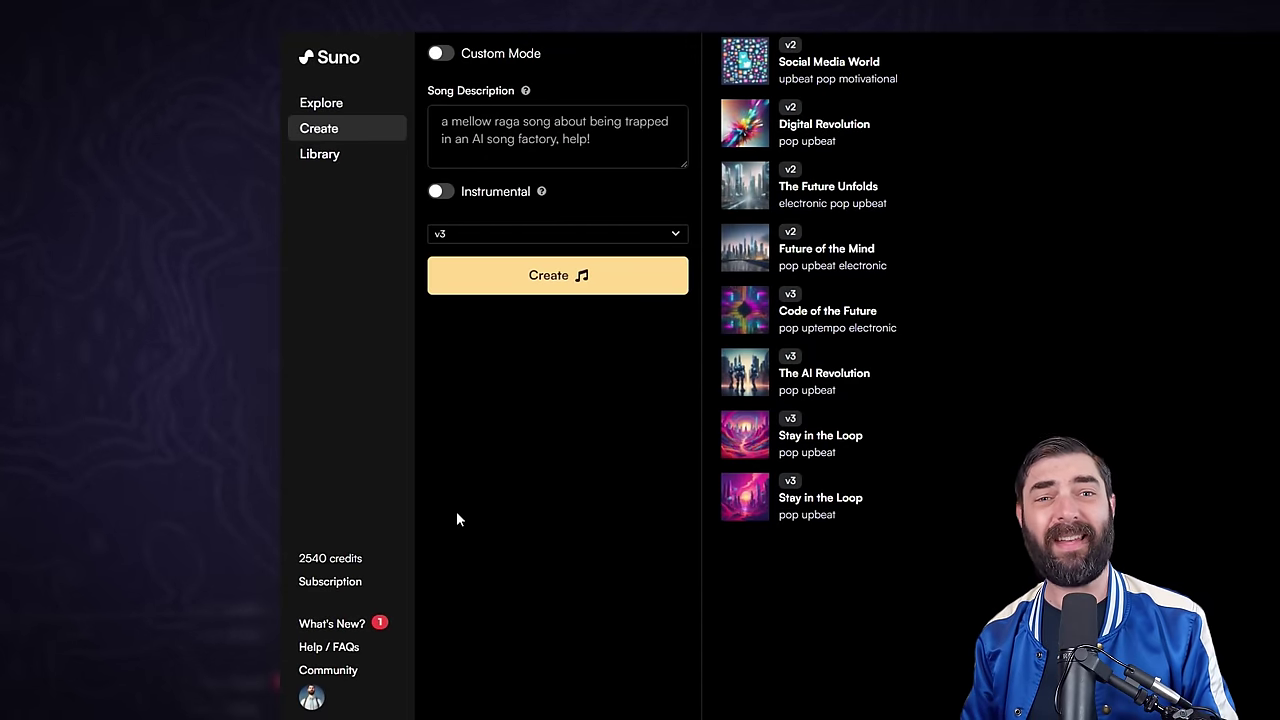
{"action": "left_click", "coordinate": [441, 56]}
{"action": "left_click", "coordinate": [489, 138]}
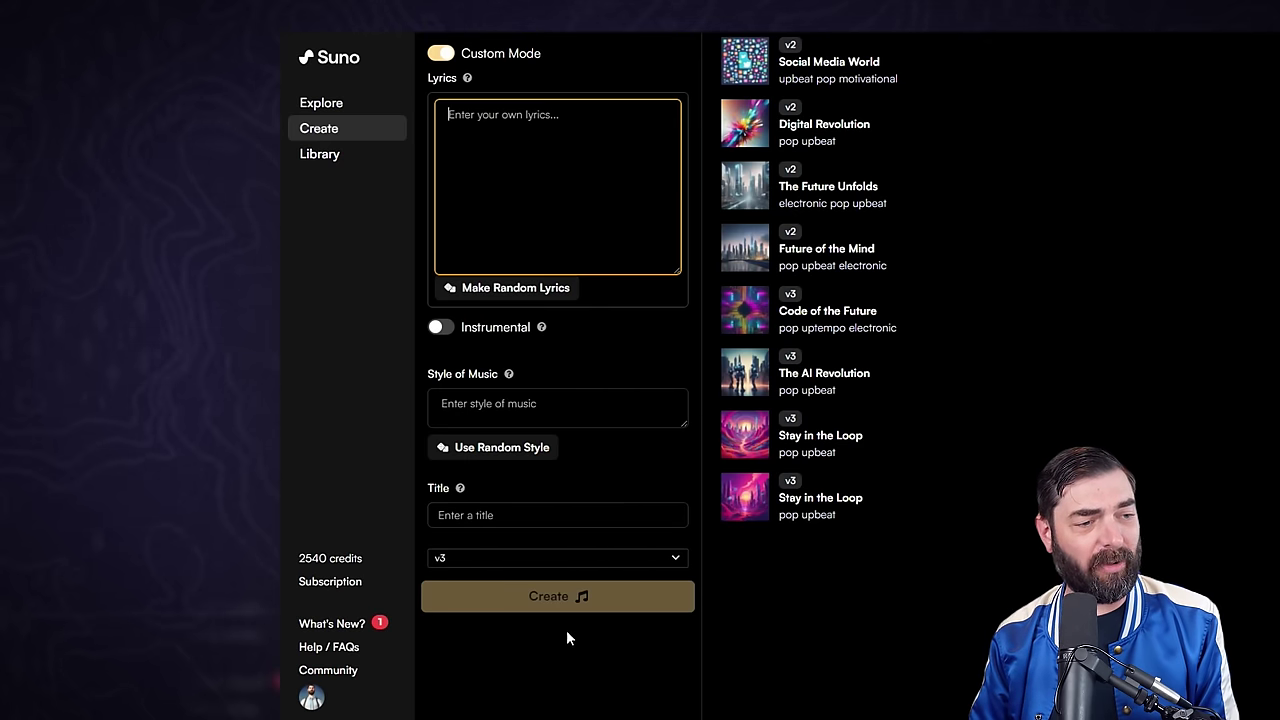
{"action": "left_click", "coordinate": [441, 54]}
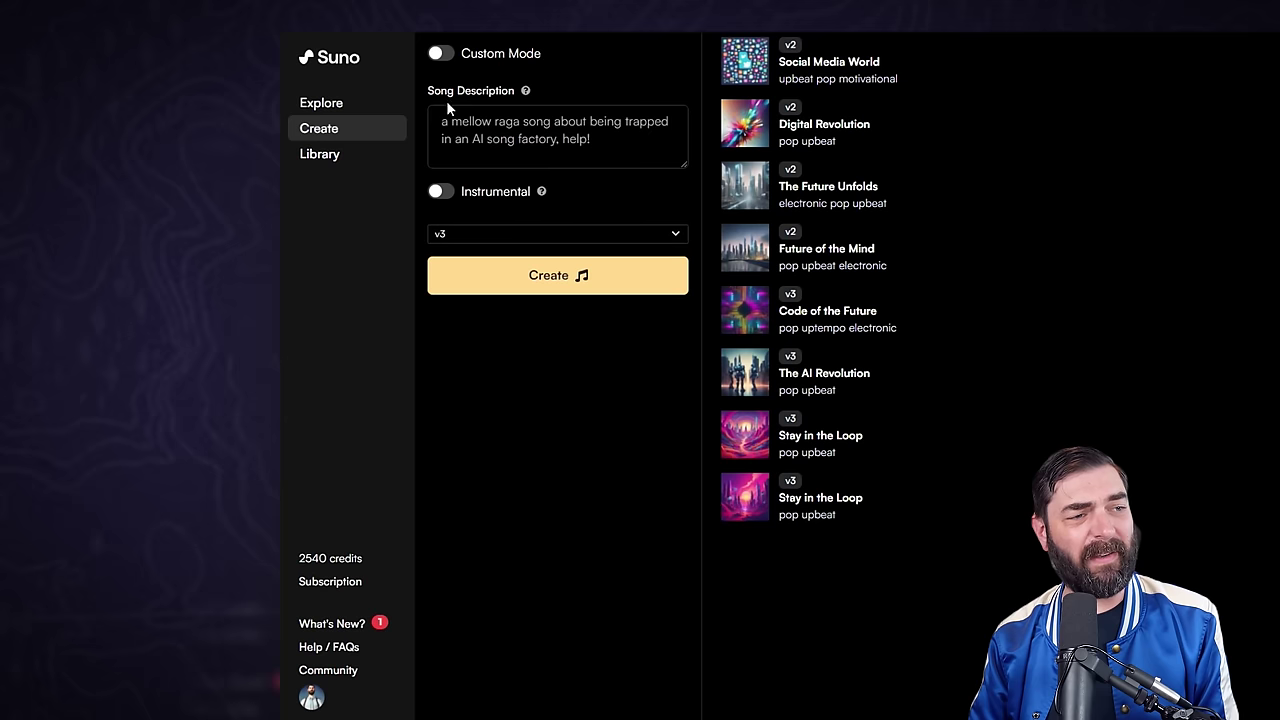
Paste the hip-hop reggae fusion description about AI and add 'humorous' after 'a'.
{"action": "left_click", "coordinate": [487, 124]}
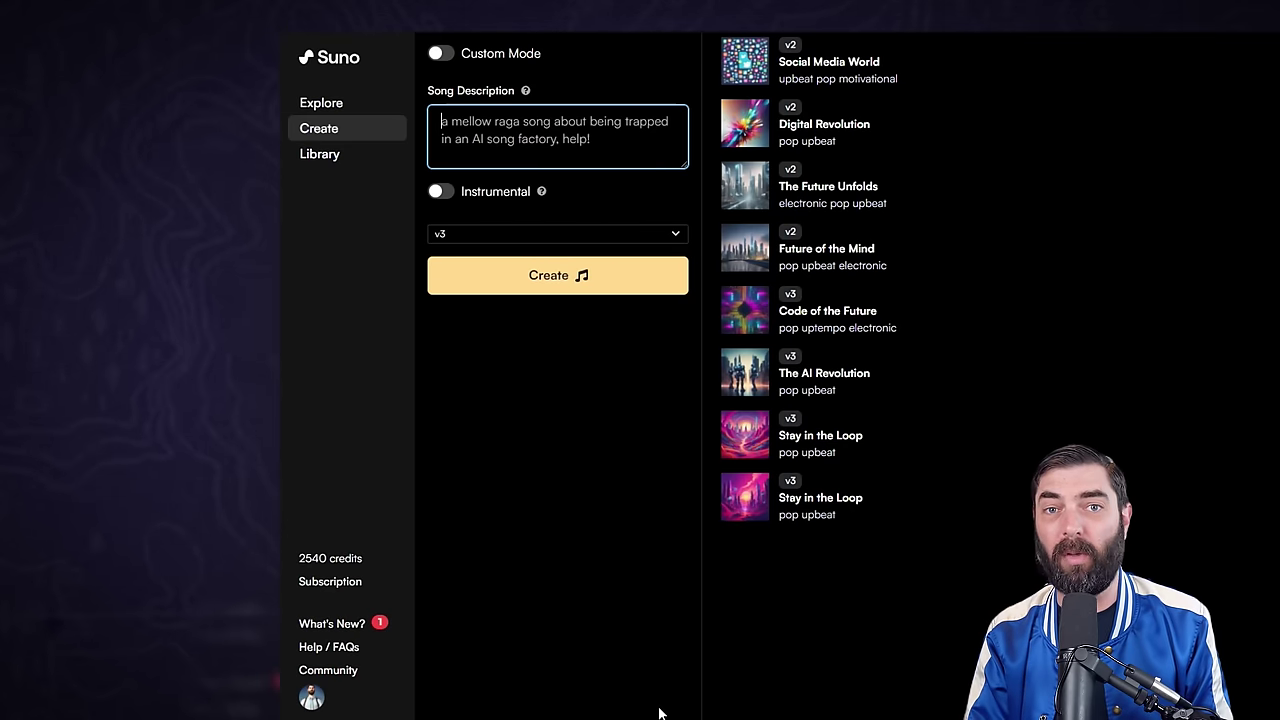
{"action": "type", "text": "a hip-hop reggae fusion song about how AI is fun and not at all scary."}
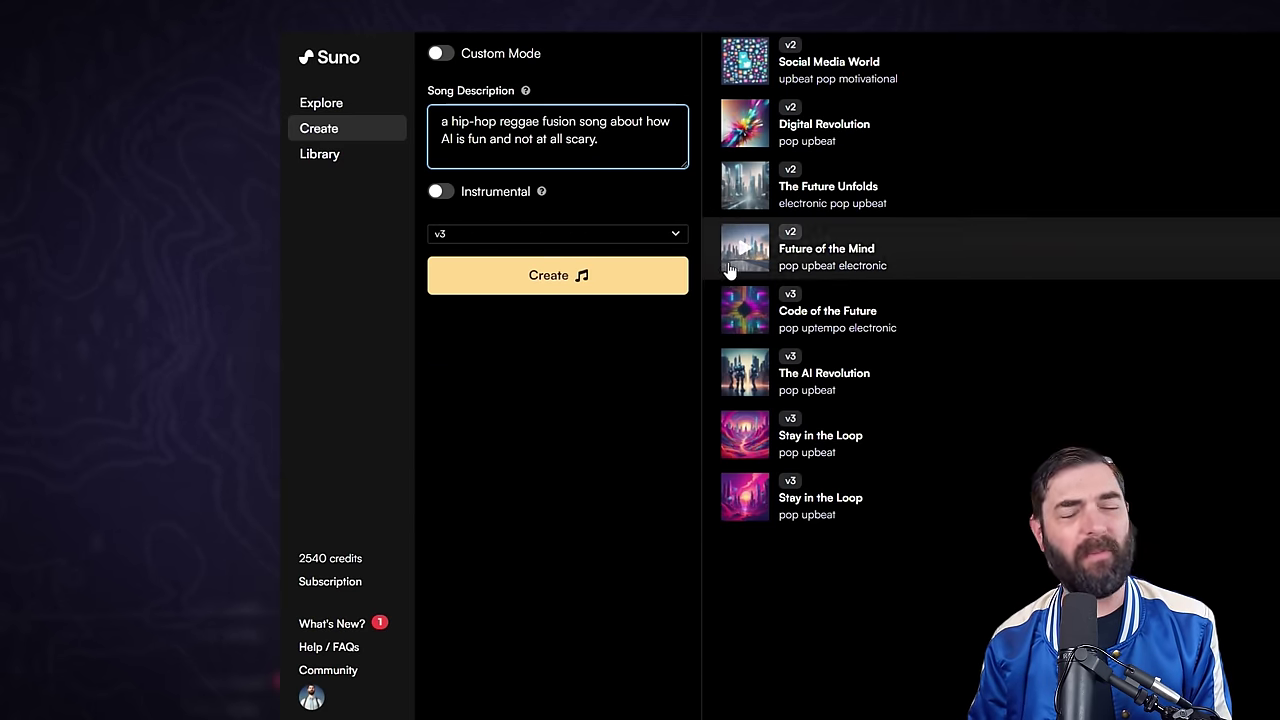
{"action": "type", "text": "humorous"}
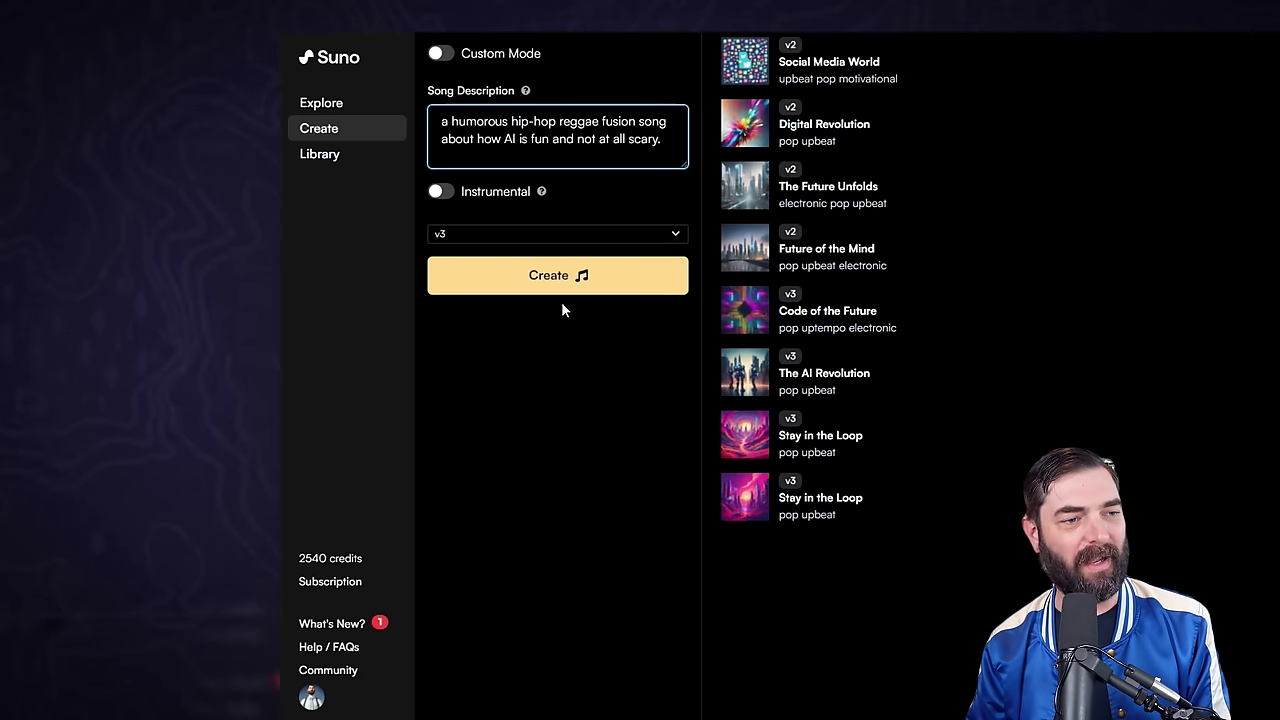
Generate the v3 'AI Party' hip-hop reggae songs and open the AI Party song page with its lyrics.
{"action": "left_click", "coordinate": [560, 292]}
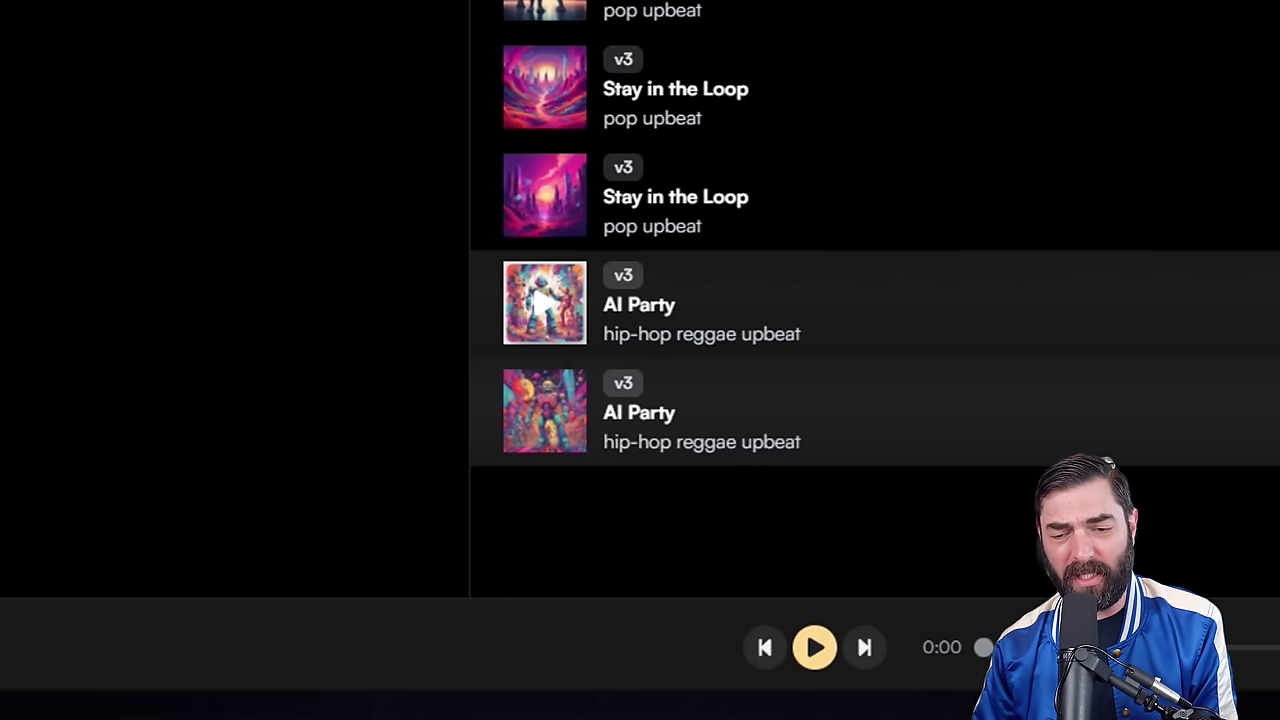
{"action": "left_click", "coordinate": [640, 305]}
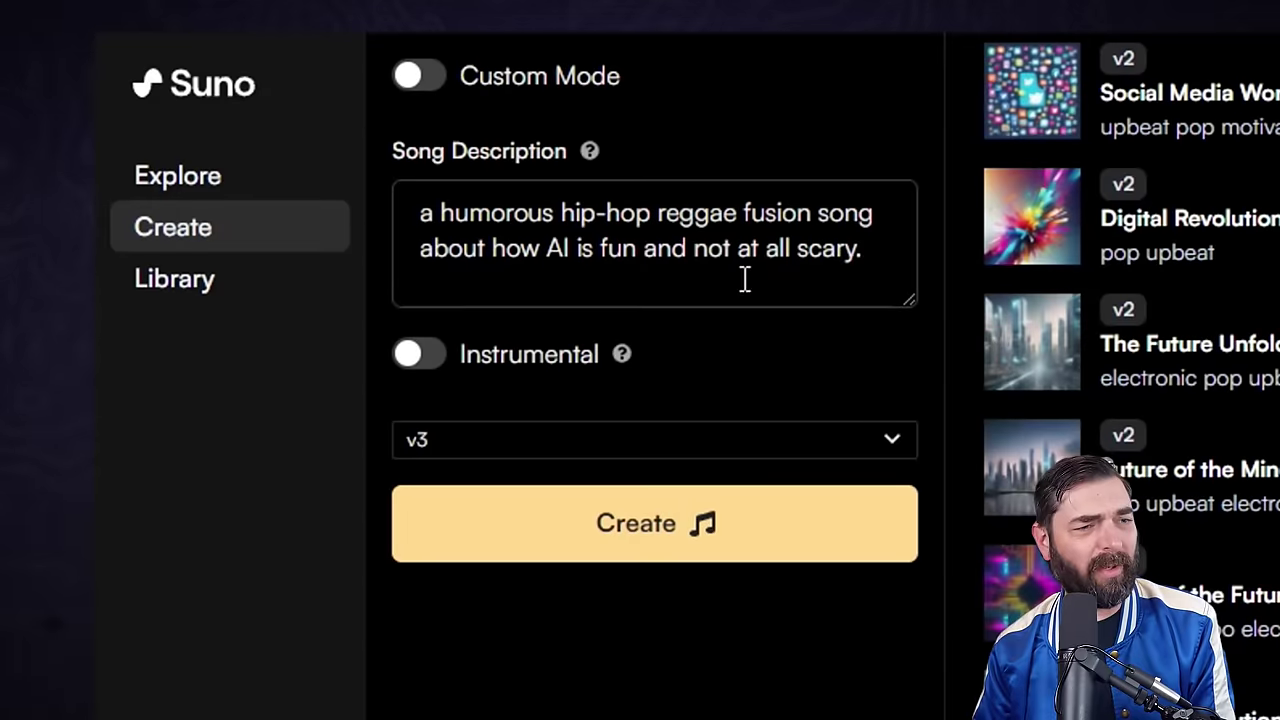
Replace the description with the Blink-182-style pop-punk subscribe prompt, generate it, then select the Blink-182 sentence.
{"action": "left_click_drag", "start_coordinate": [877, 246], "coordinate": [235, 130]}
{"action": "type", "text": "A pop-punk anthem about why you should subscribe to Matt Wolfe on YouTube for all the latest AI news and tools. In the style of Blink-182."}
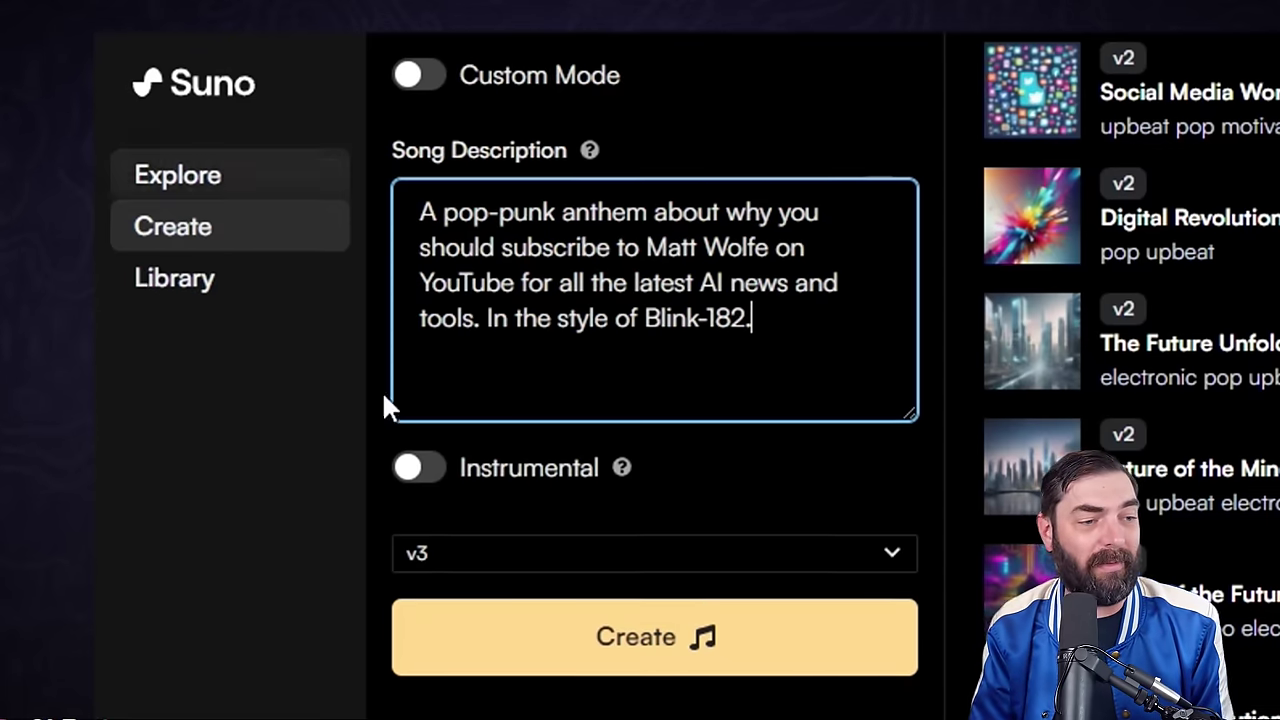
{"action": "left_click", "coordinate": [655, 637]}
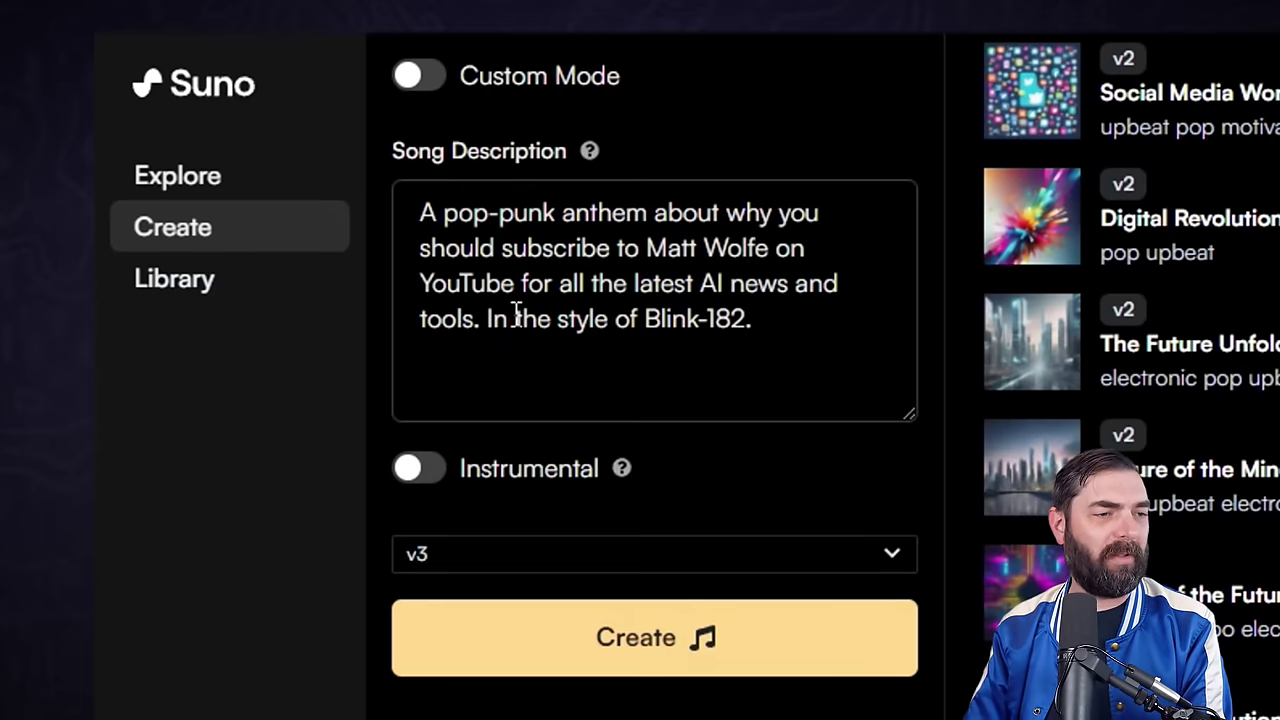
{"action": "left_click_drag", "start_coordinate": [487, 322], "coordinate": [1040, 356]}
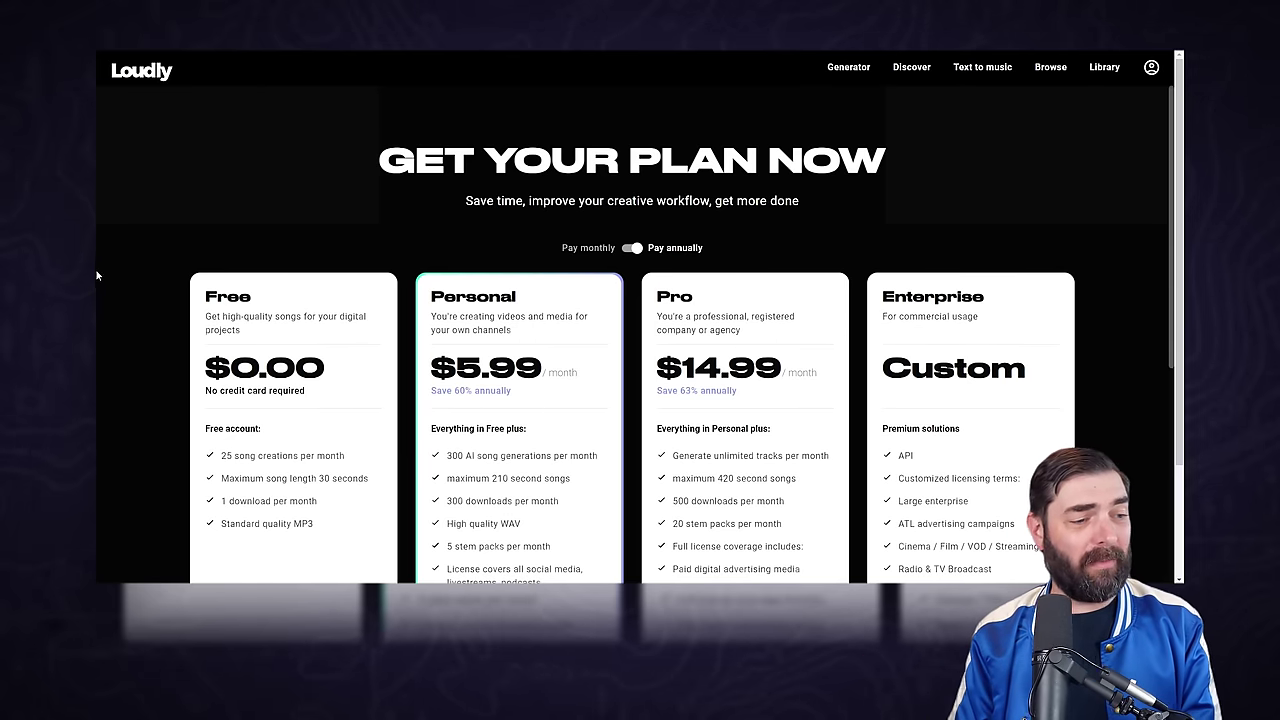
{"action": "scroll", "coordinate": [300, 410], "scroll_direction": "down", "scroll_amount": 1}
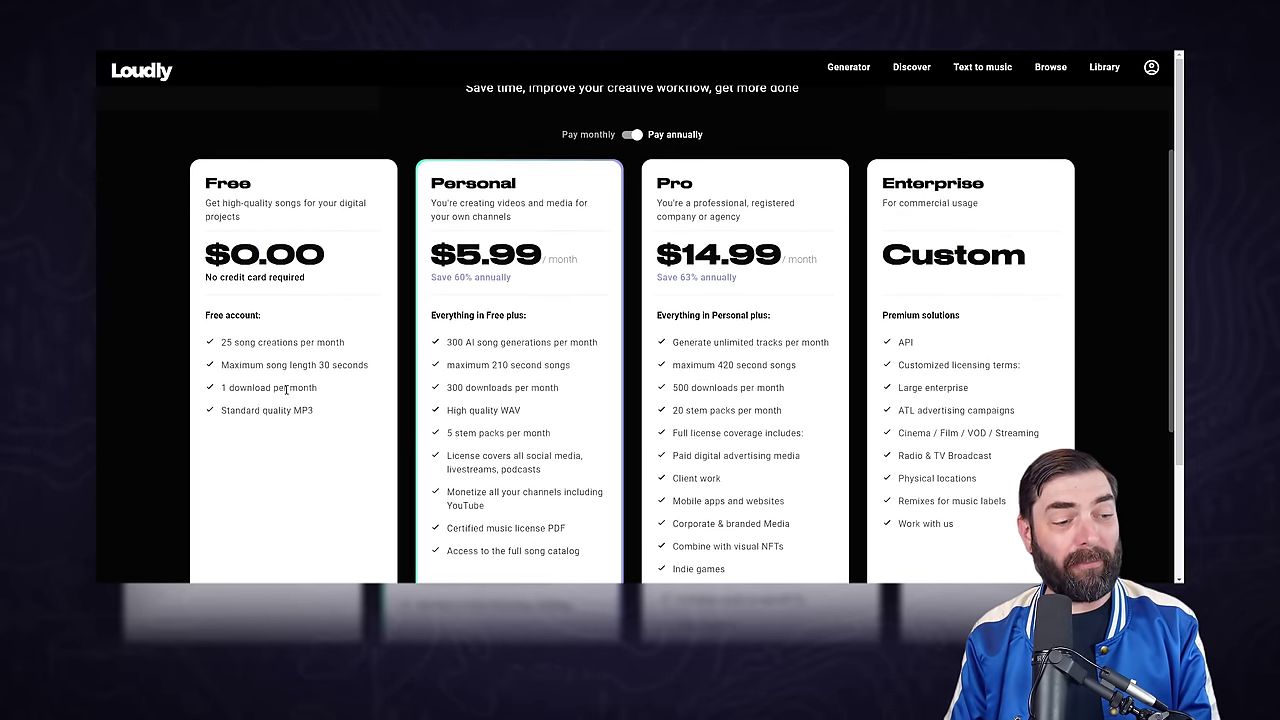
{"action": "left_click_drag", "start_coordinate": [321, 365], "coordinate": [372, 370]}
{"action": "left_click", "coordinate": [369, 383]}
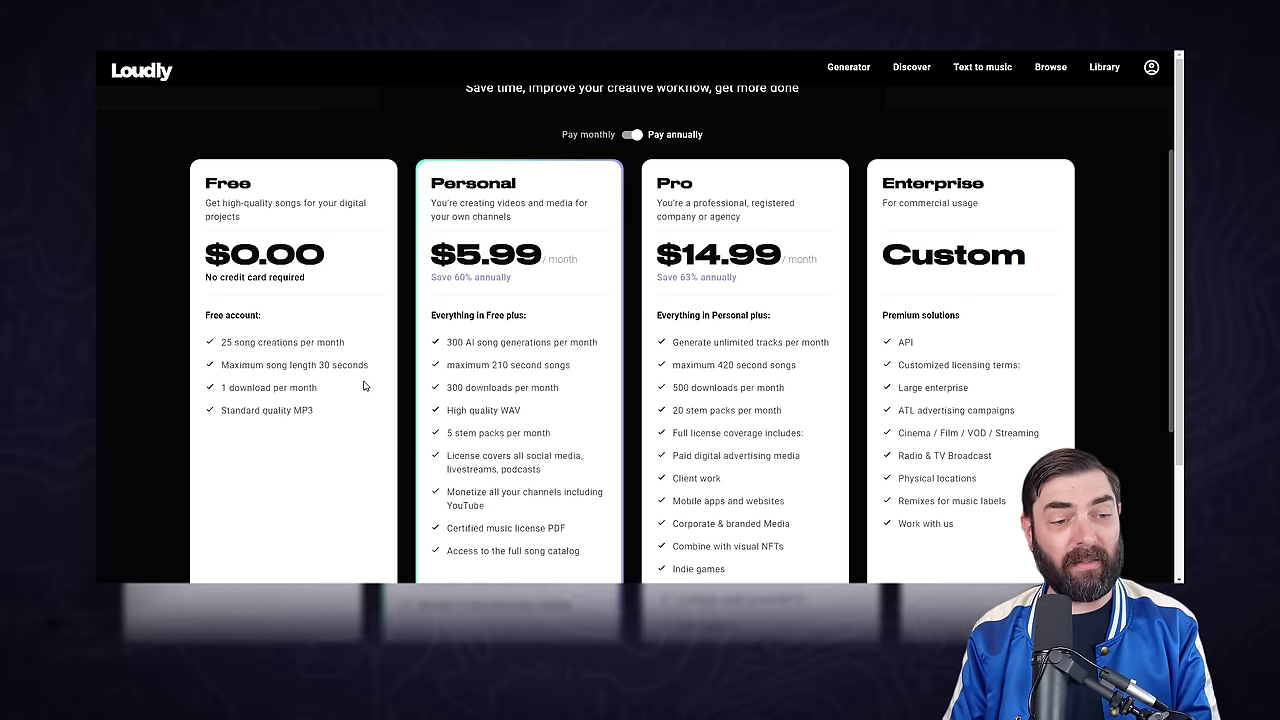
{"action": "left_click_drag", "start_coordinate": [457, 258], "coordinate": [583, 330]}
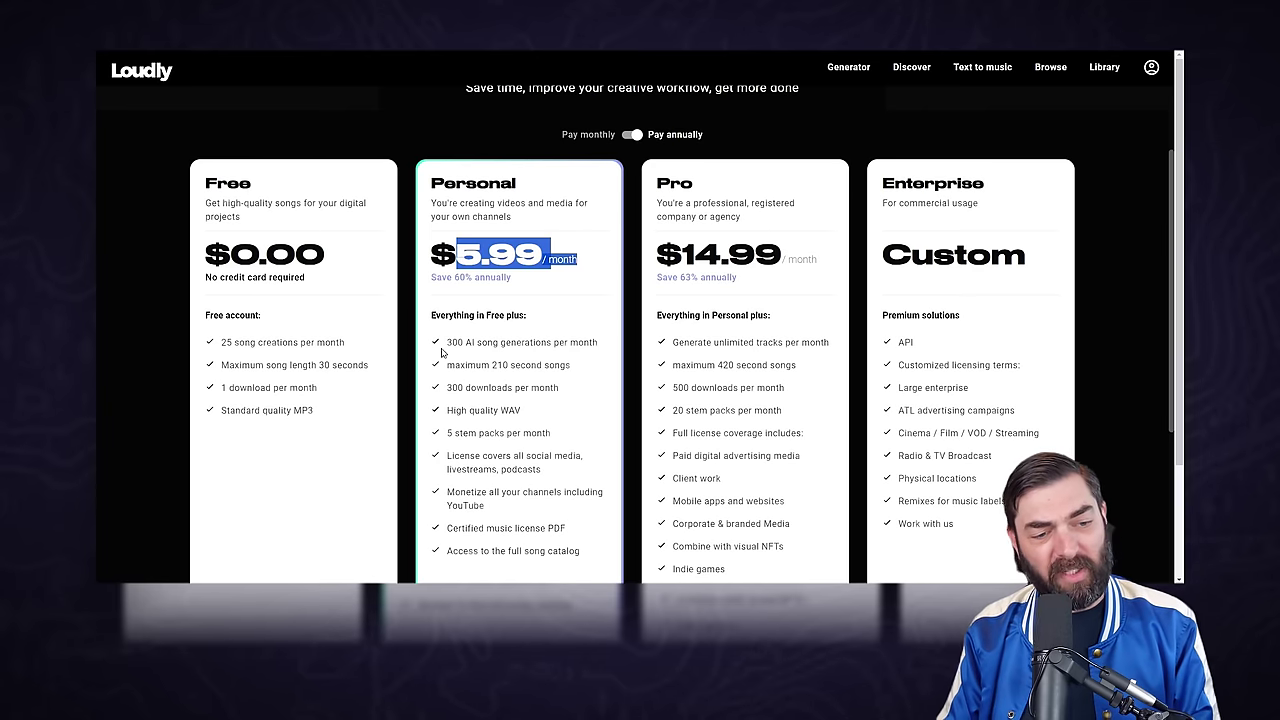
{"action": "scroll", "coordinate": [522, 370], "scroll_direction": "down", "scroll_amount": 1}
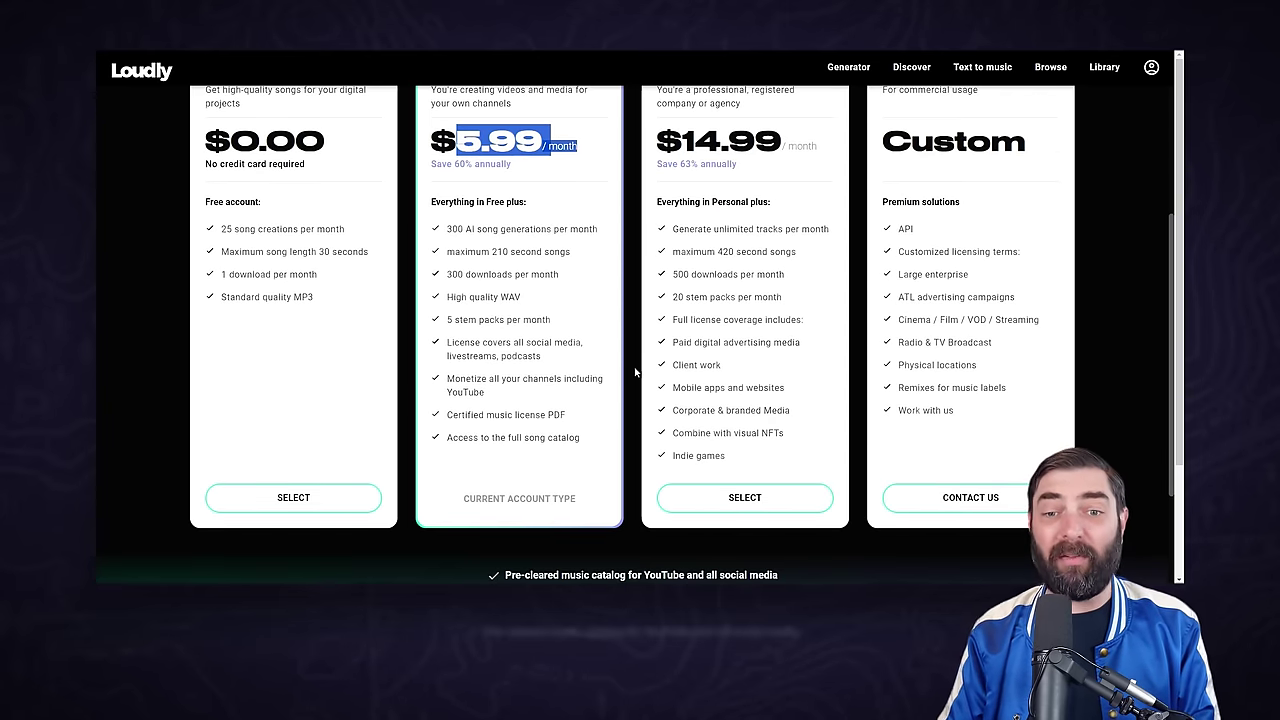
{"action": "scroll", "coordinate": [590, 472], "scroll_direction": "up", "scroll_amount": 2}
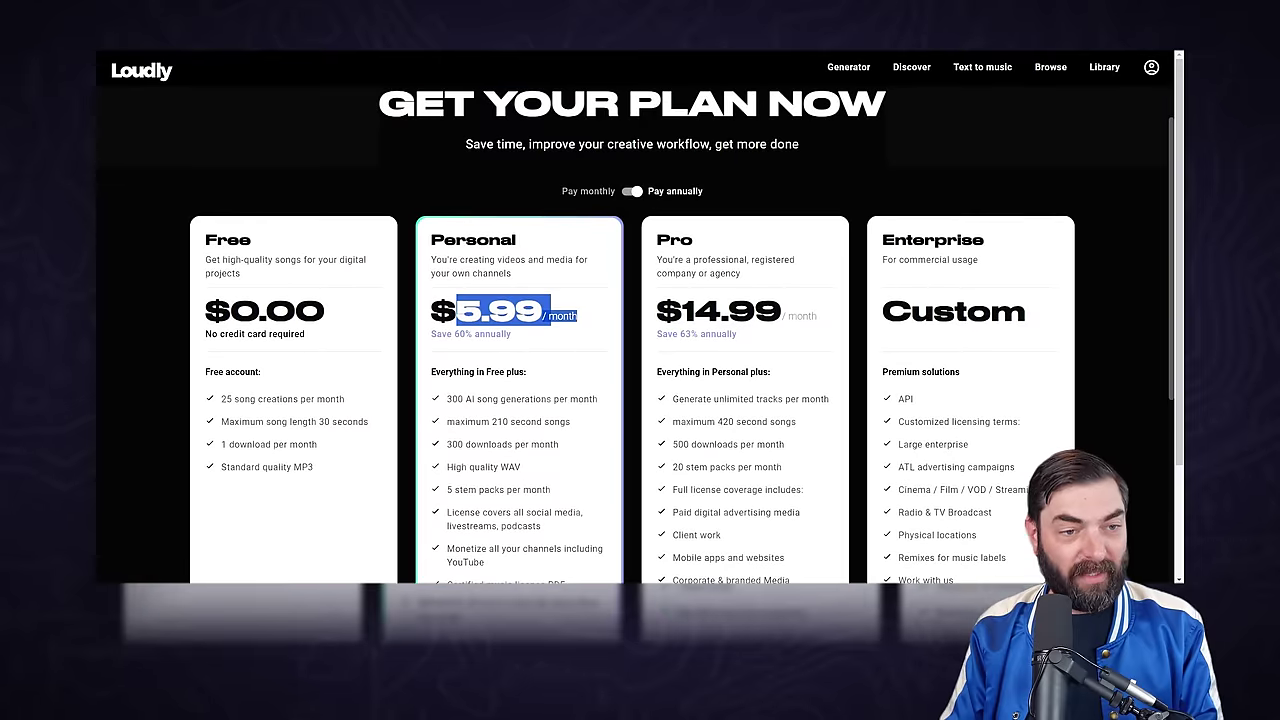
{"action": "left_click", "coordinate": [589, 517]}
{"action": "scroll", "coordinate": [580, 540], "scroll_direction": "down", "scroll_amount": 1}
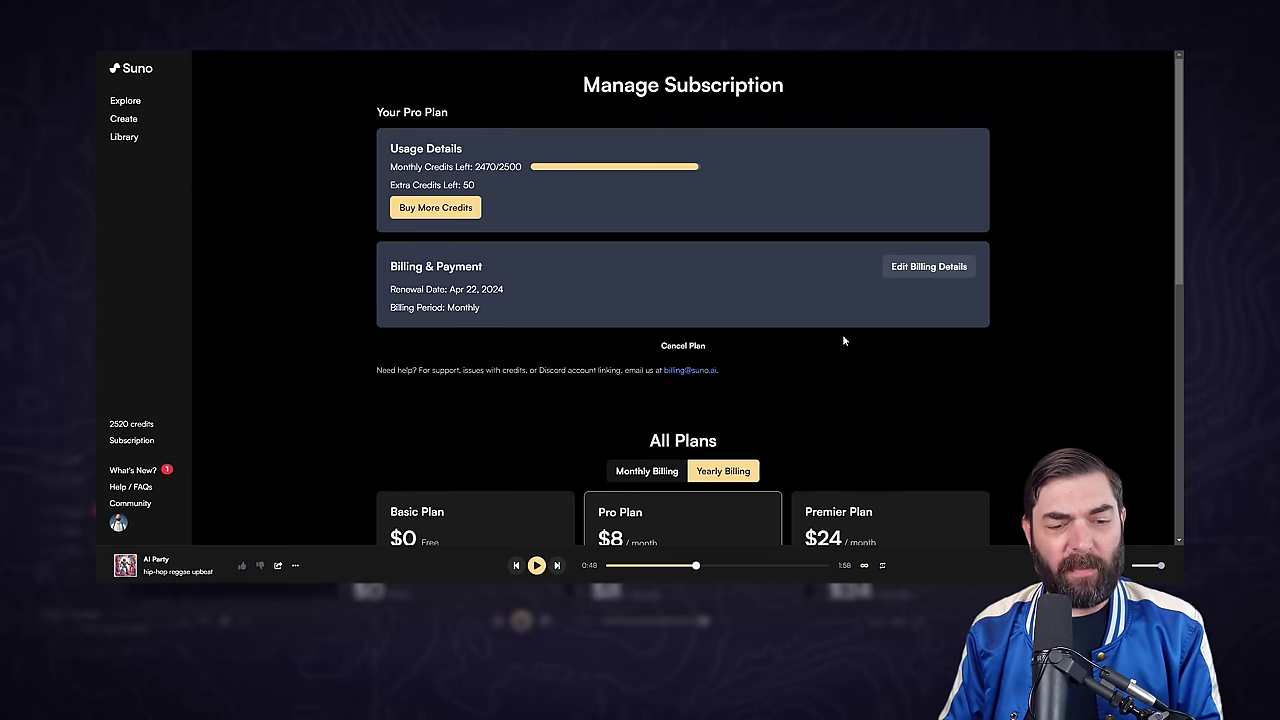
Scroll to Suno's plan comparison and highlight the Pro plan's commercial terms and 10 simultaneous jobs.
{"action": "scroll", "coordinate": [843, 341], "scroll_direction": "down", "scroll_amount": 4}
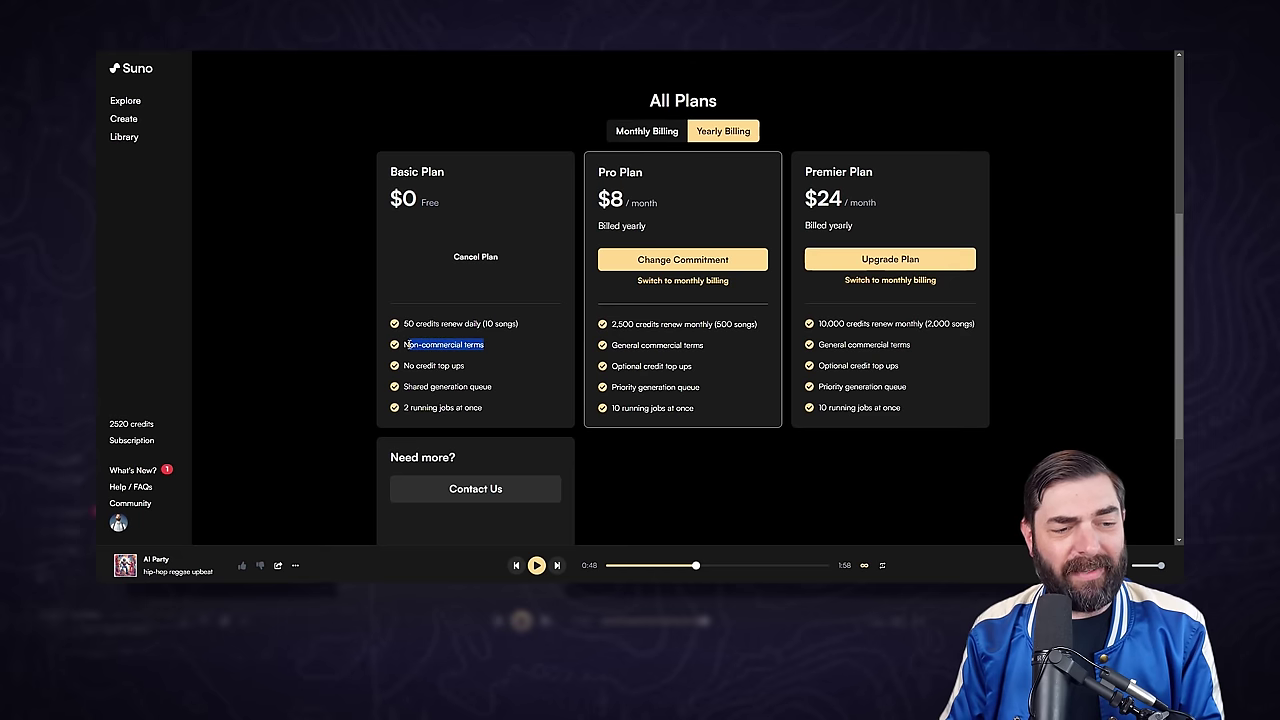
{"action": "left_click", "coordinate": [604, 217]}
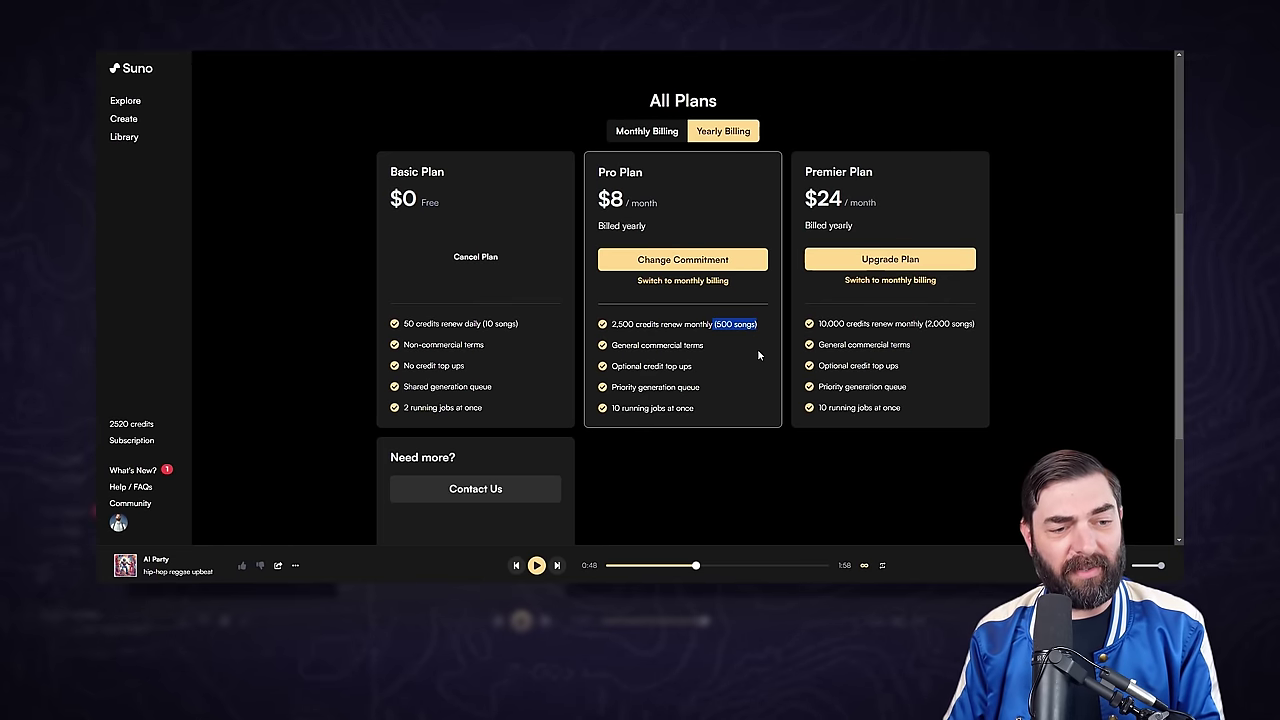
{"action": "left_click_drag", "start_coordinate": [758, 358], "coordinate": [654, 354]}
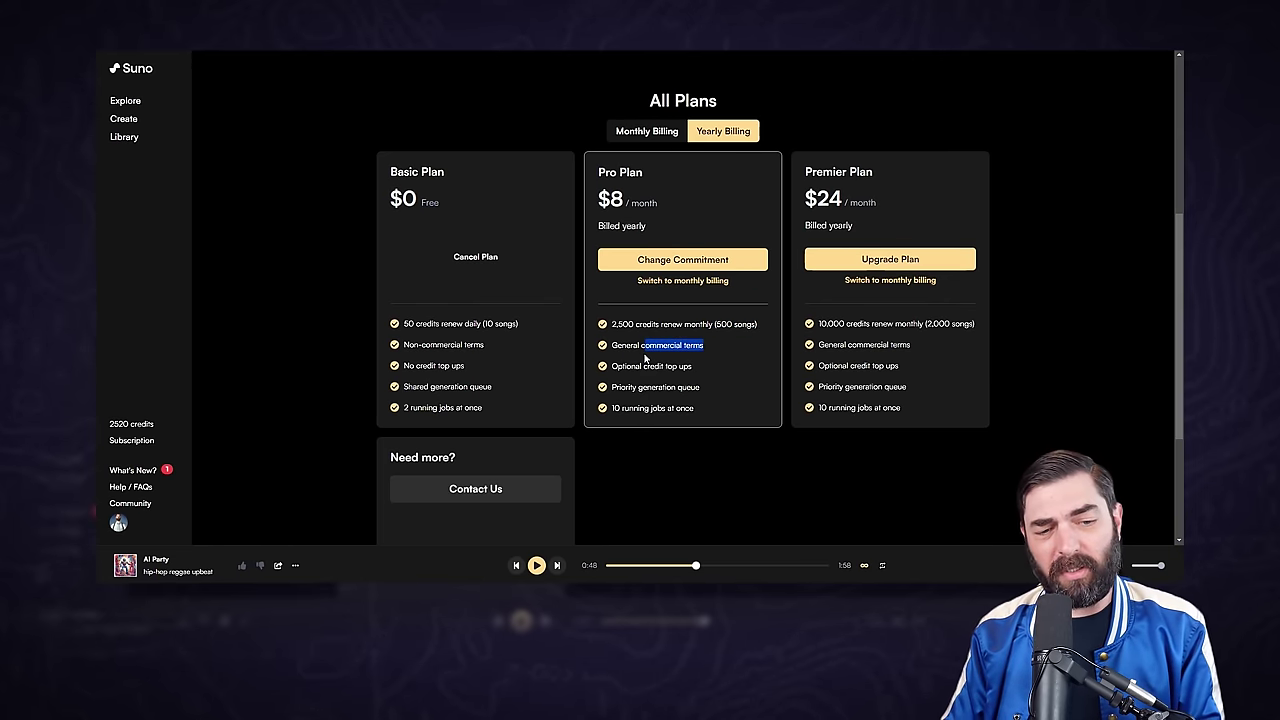
{"action": "left_click_drag", "start_coordinate": [705, 410], "coordinate": [627, 418]}
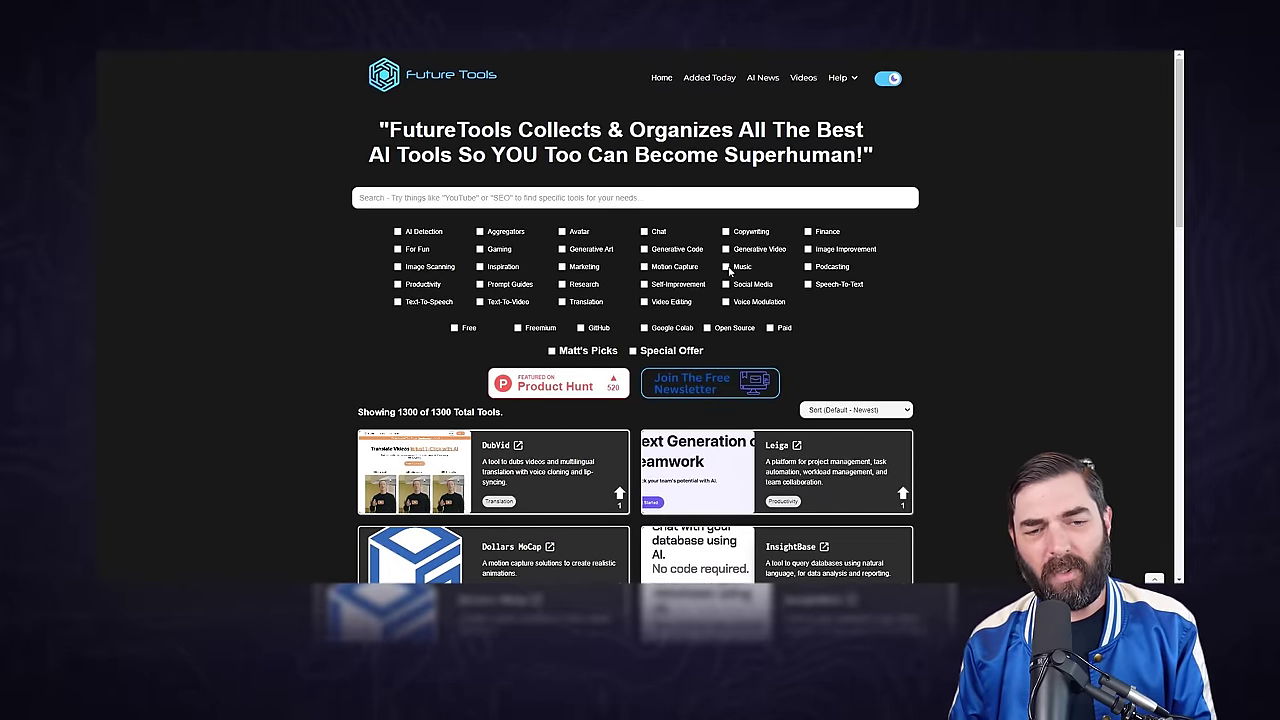
Filter Future Tools to the Music category and scroll through the listed music tools.
{"action": "left_click", "coordinate": [726, 267]}
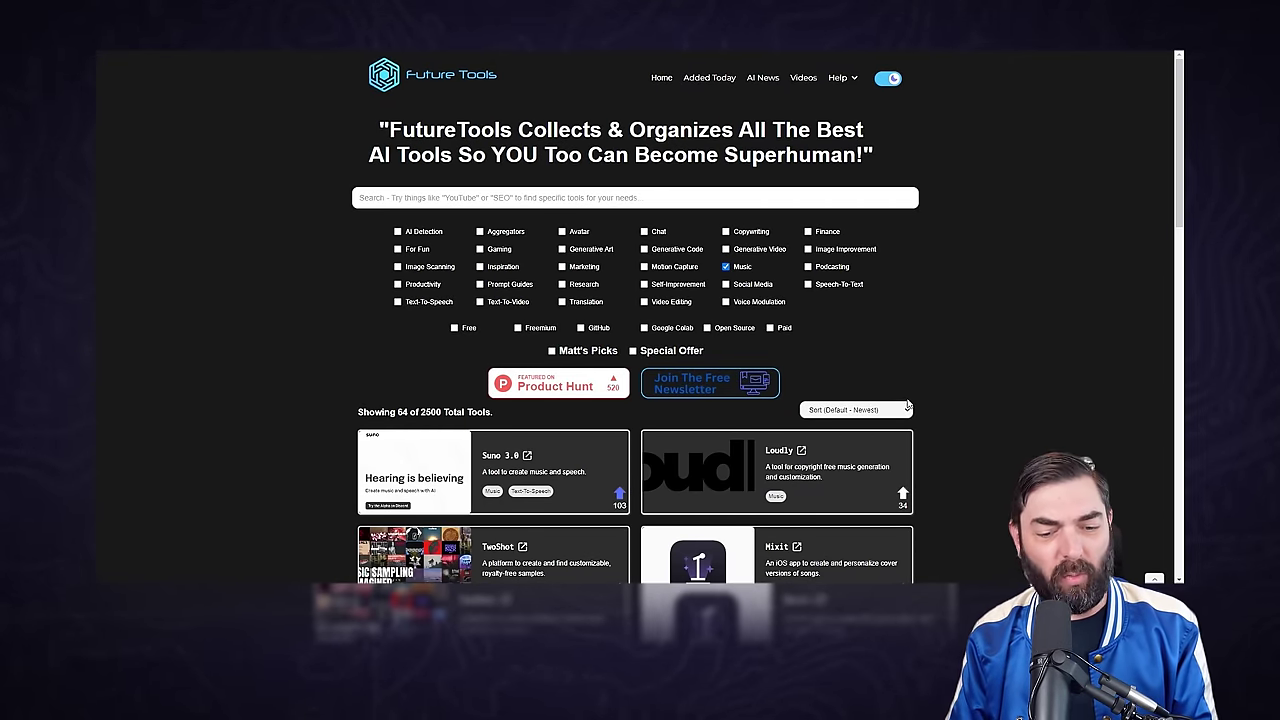
{"action": "scroll", "coordinate": [921, 408], "scroll_direction": "down", "scroll_amount": 2}
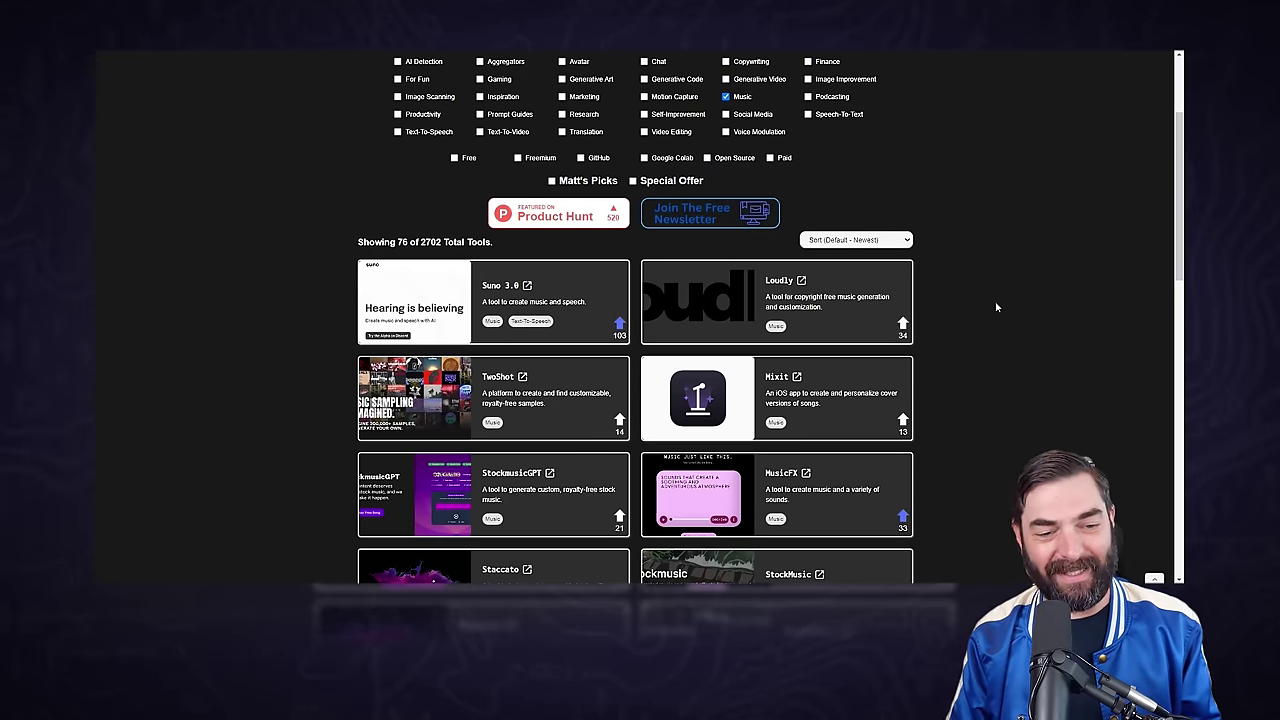
{"action": "scroll", "coordinate": [990, 305], "scroll_direction": "down", "scroll_amount": 3}
{"action": "scroll", "coordinate": [1003, 318], "scroll_direction": "down", "scroll_amount": 4}
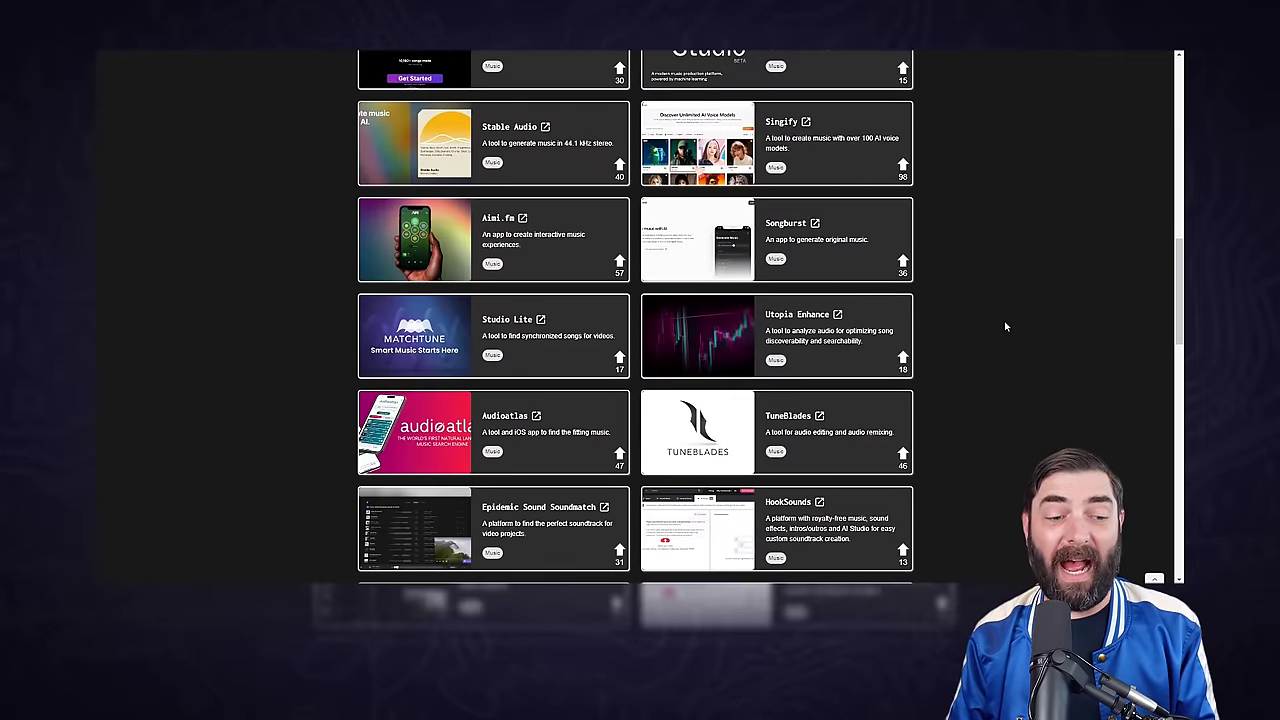